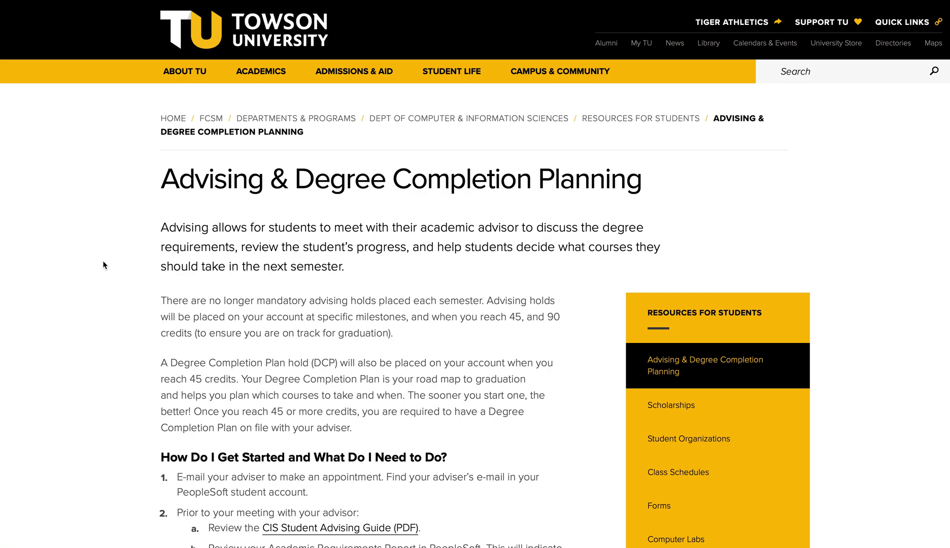
# Scroll down the advising page to the Information Technology Major requirement sheets by catalog year.
pyautogui.scroll(-2, 103, 265)
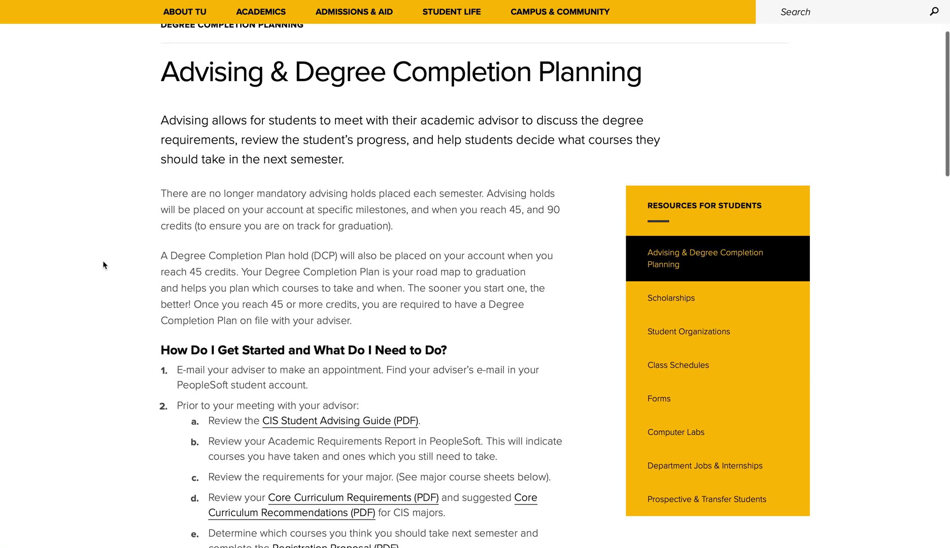
pyautogui.scroll(-5, 103, 264)
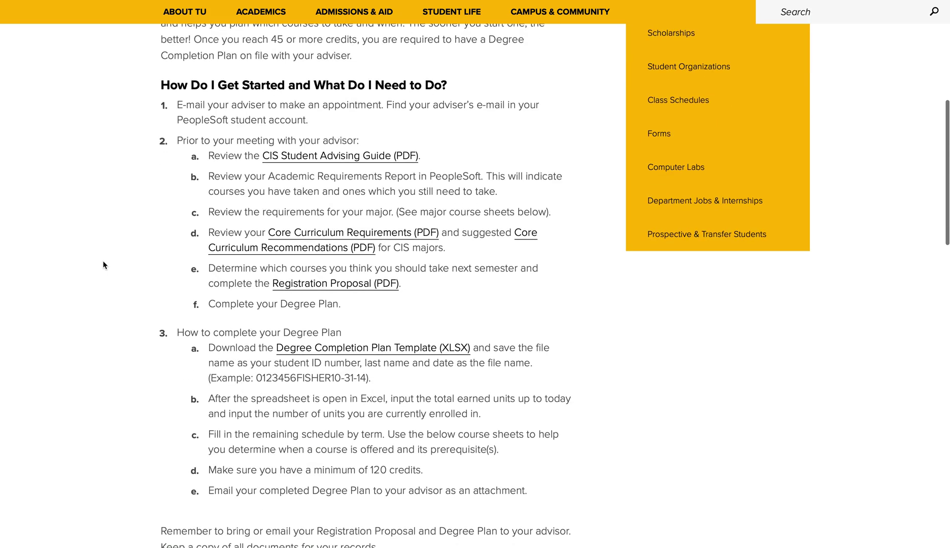
pyautogui.scroll(-5, 103, 261)
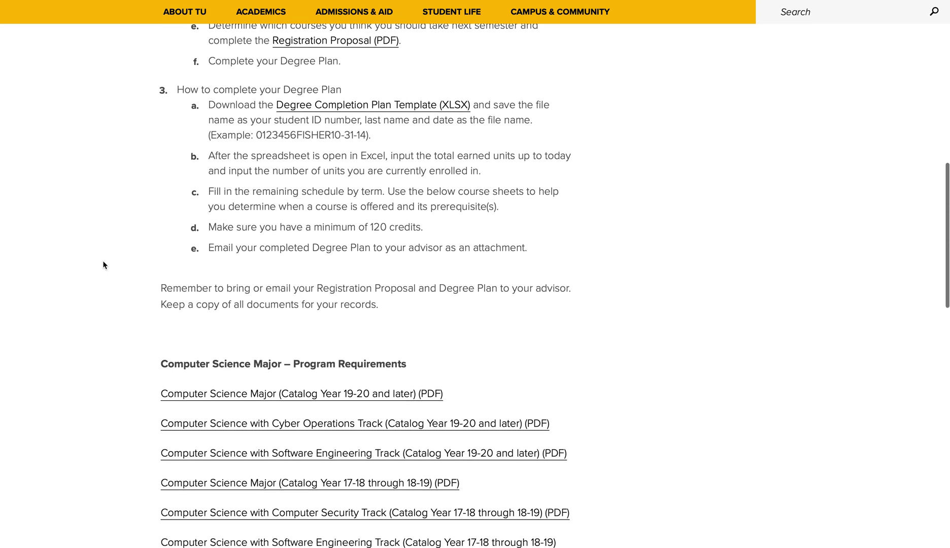
pyautogui.scroll(-5, 103, 264)
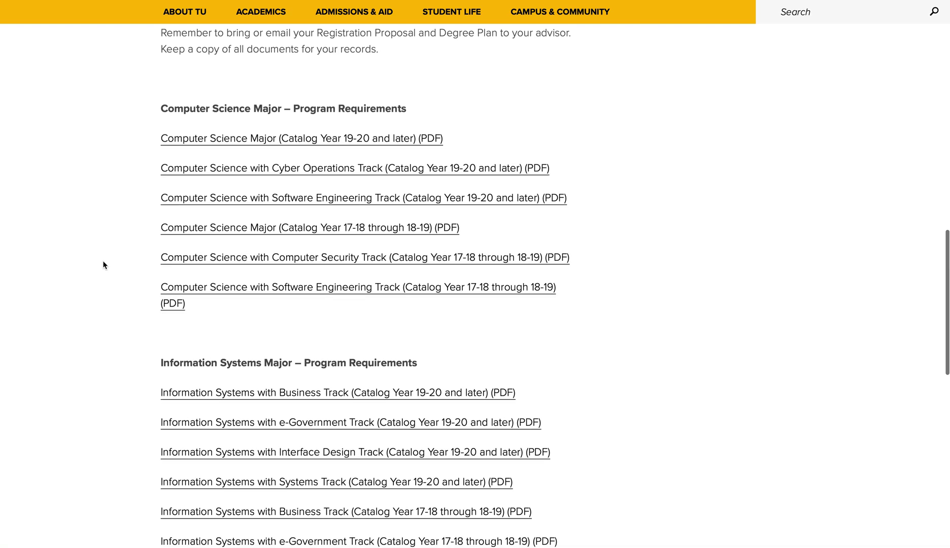
pyautogui.scroll(-7, 103, 265)
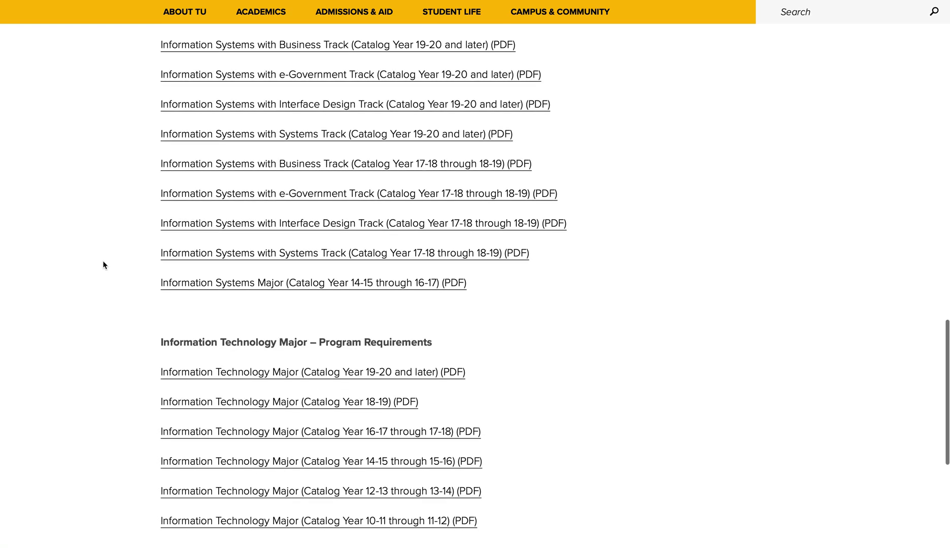
pyautogui.scroll(-2, 102, 263)
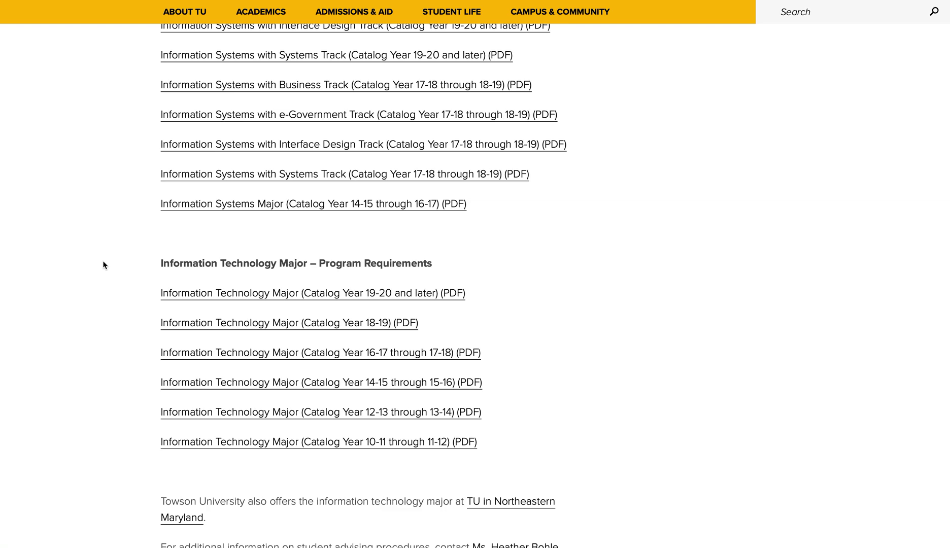
pyautogui.click(278, 296)
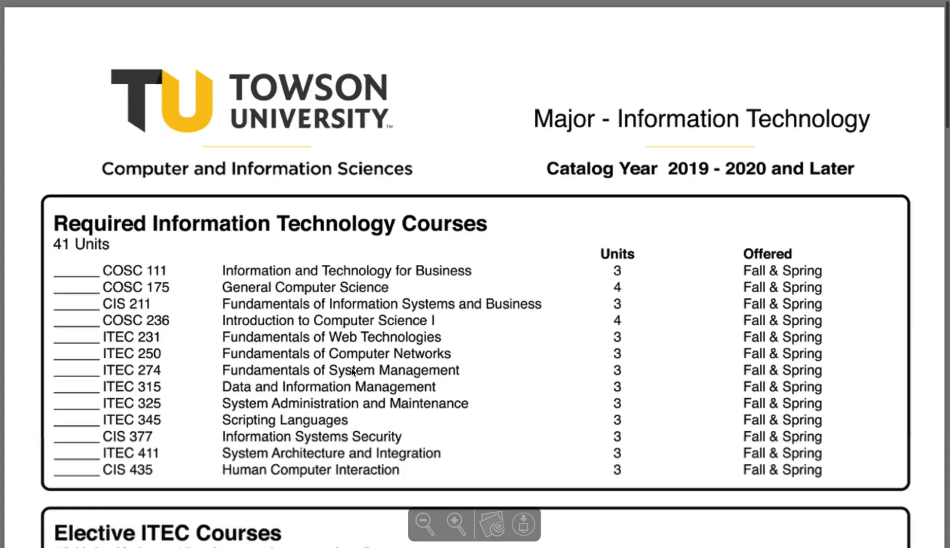
pyautogui.click(424, 523)
pyautogui.click(424, 524)
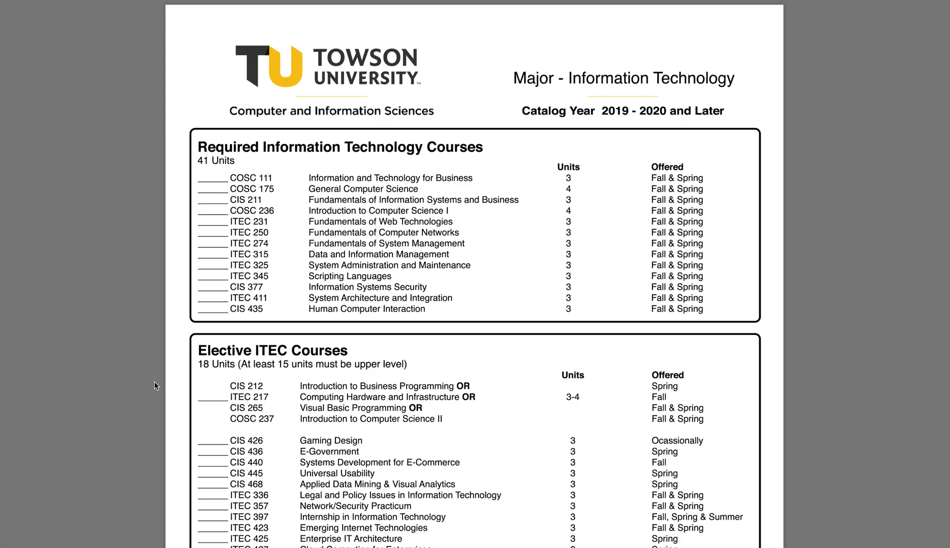
pyautogui.scroll(-2, 155, 384)
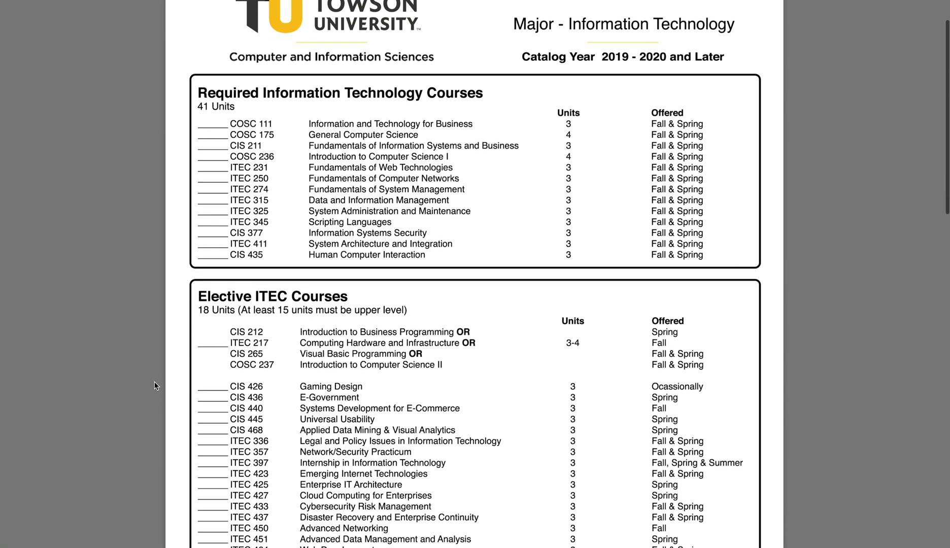
pyautogui.scroll(-3, 155, 382)
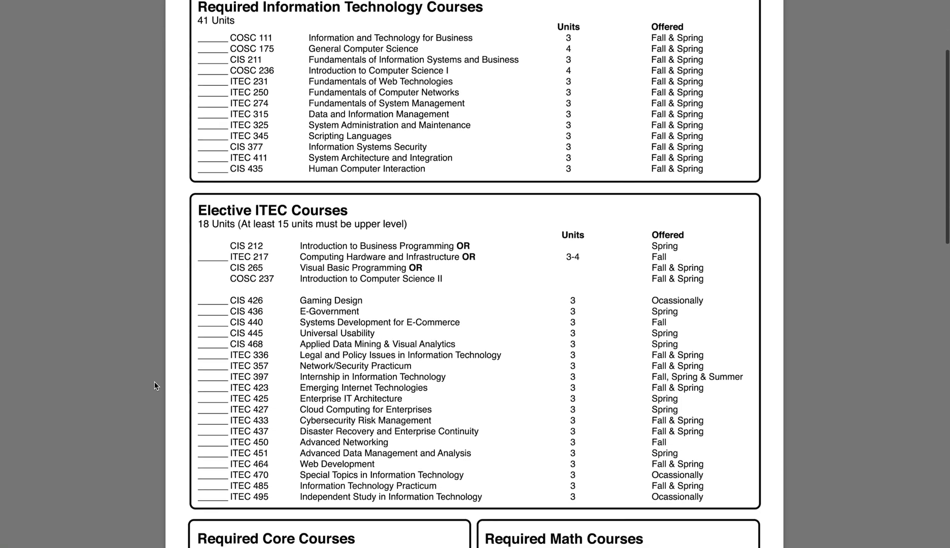
pyautogui.scroll(-4, 155, 384)
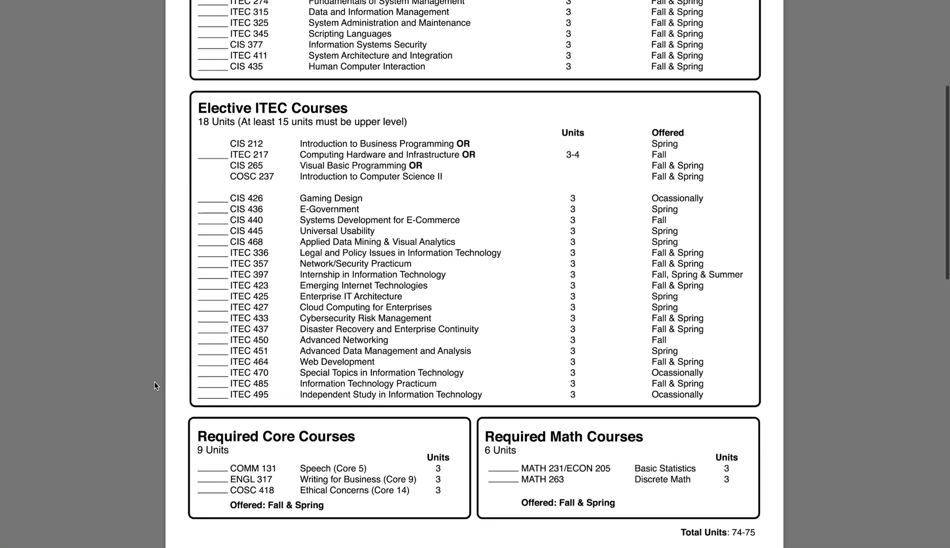
pyautogui.scroll(-1, 155, 384)
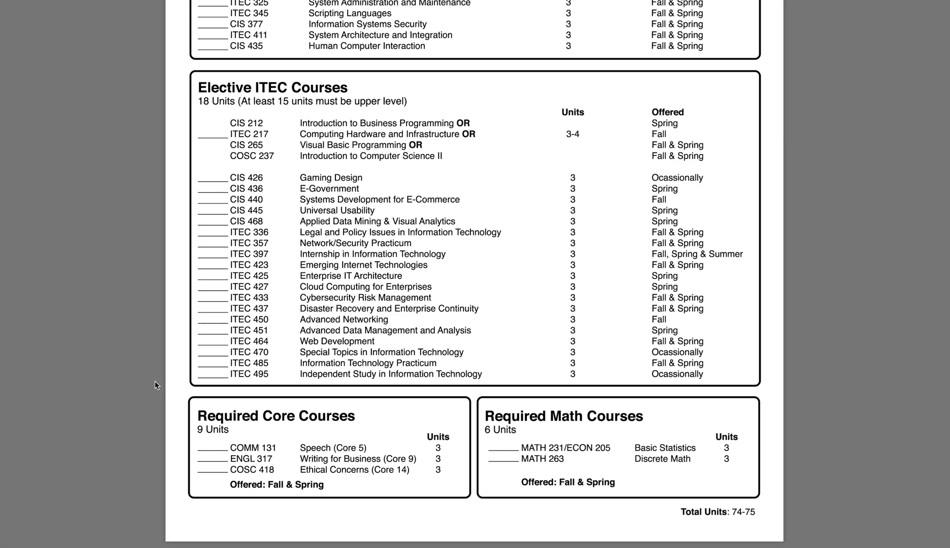
pyautogui.scroll(-15, 155, 381)
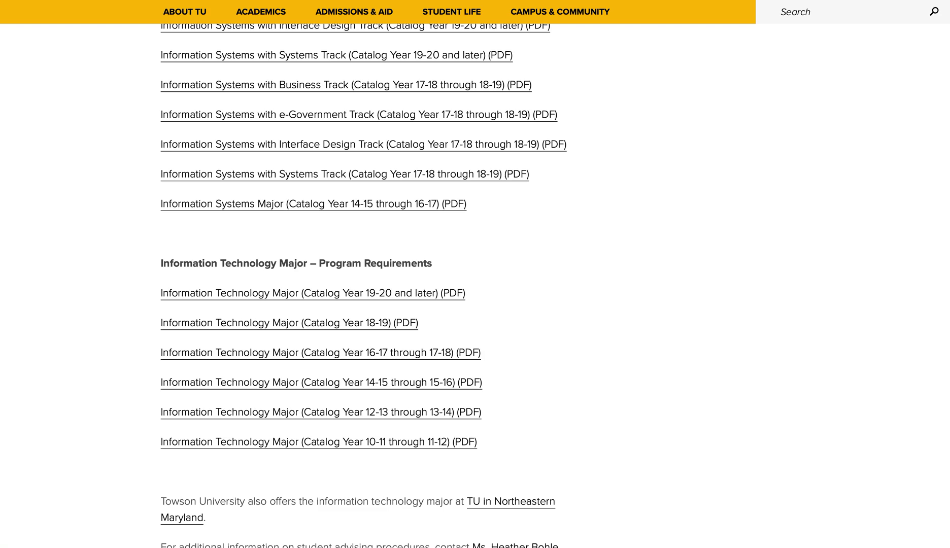
# Scroll back up and open the Core Curriculum Requirements PDF.
pyautogui.scroll(2, 119, 171)
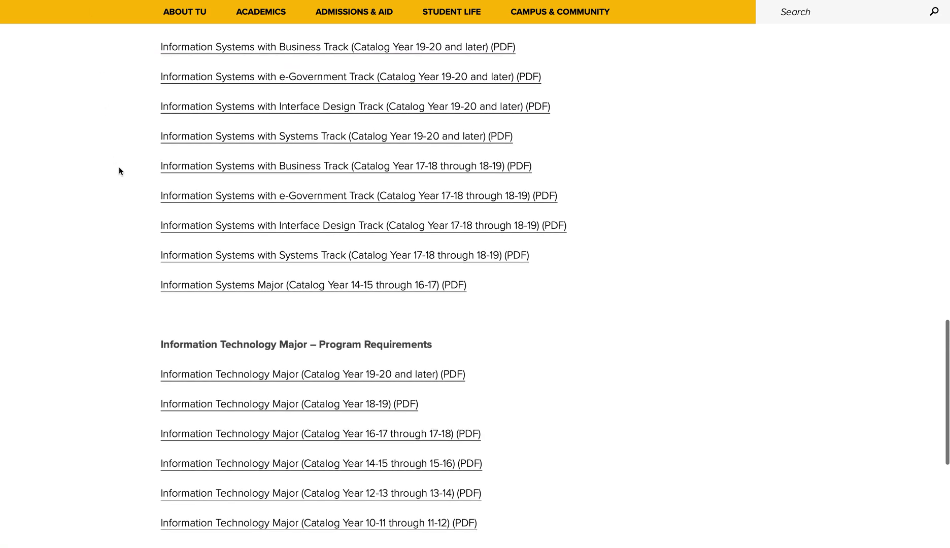
pyautogui.scroll(9, 119, 167)
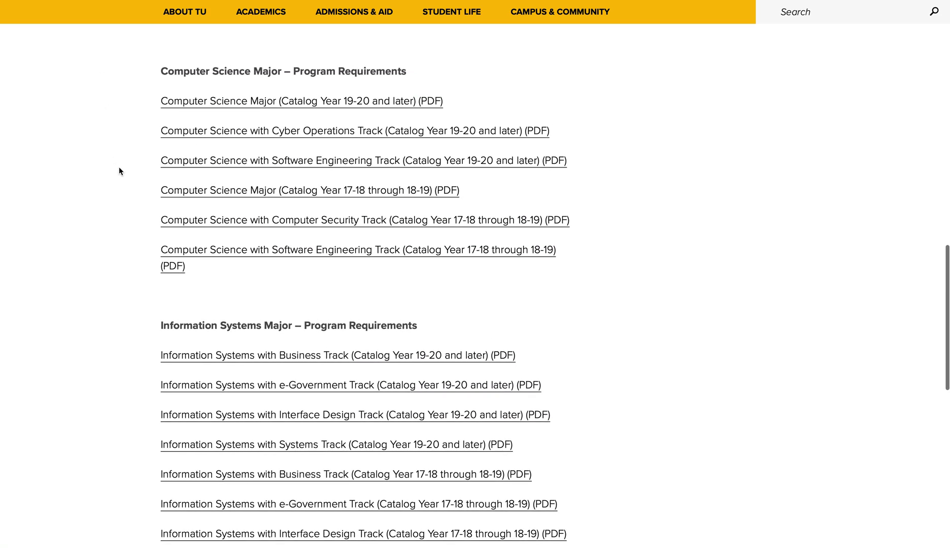
pyautogui.scroll(10, 119, 171)
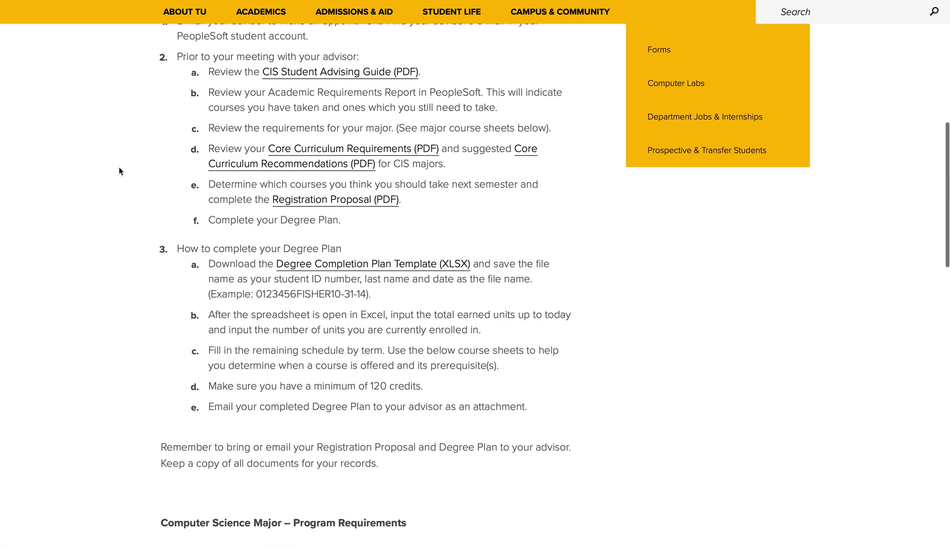
pyautogui.click(318, 150)
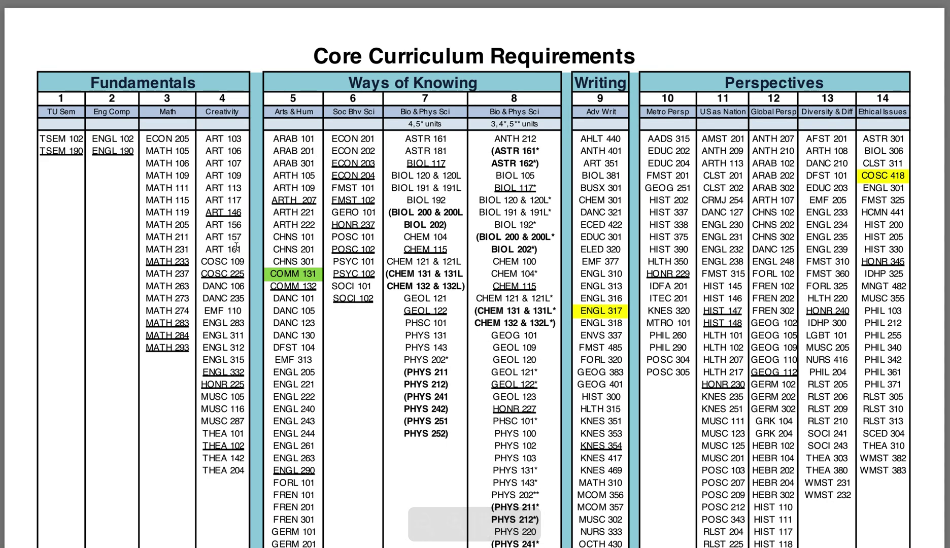
# Scroll through the Core Curriculum table of courses satisfying each category.
pyautogui.scroll(-5, 236, 247)
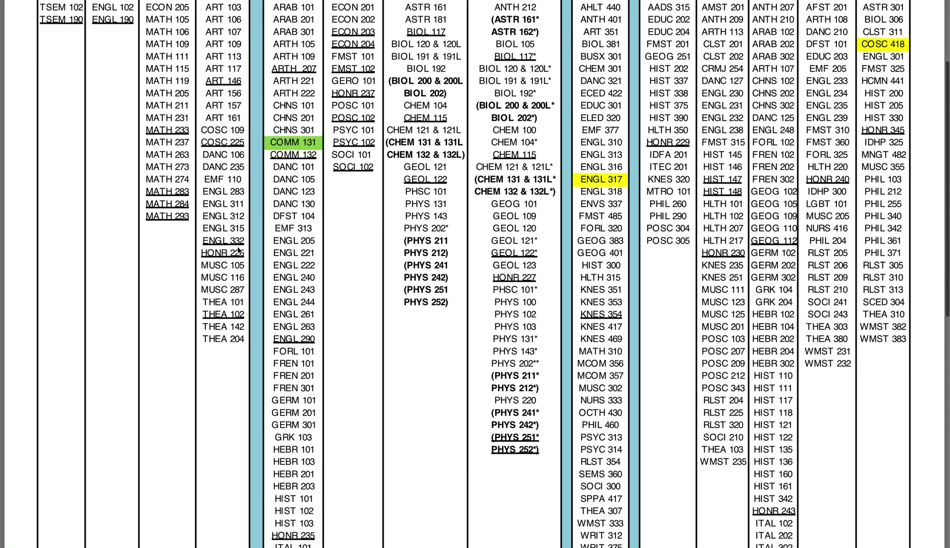
pyautogui.scroll(-5, 238, 249)
pyautogui.scroll(-3, 237, 250)
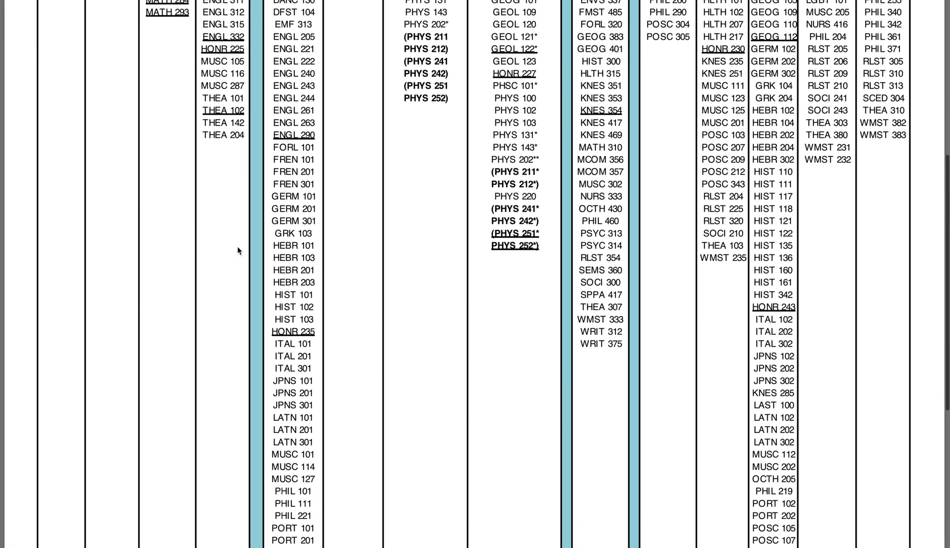
pyautogui.scroll(-8, 237, 250)
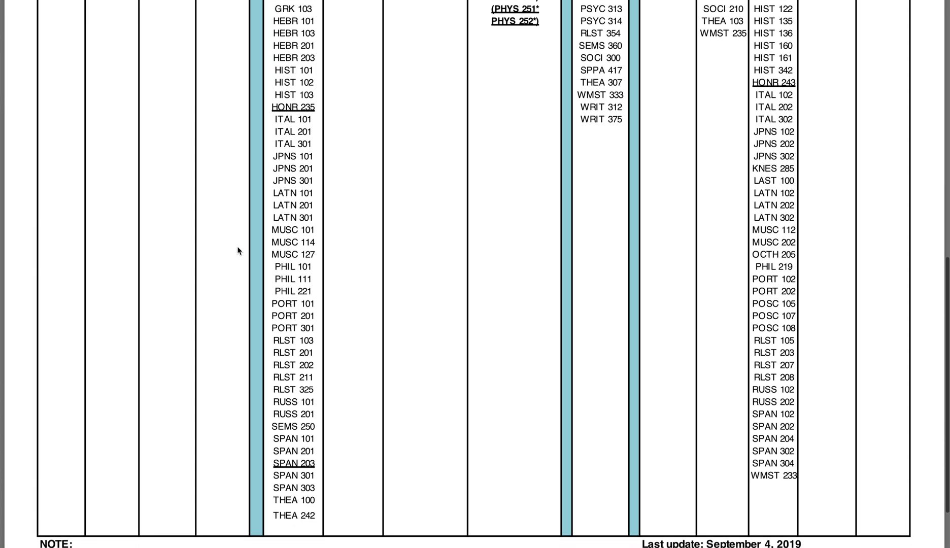
pyautogui.scroll(11, 237, 247)
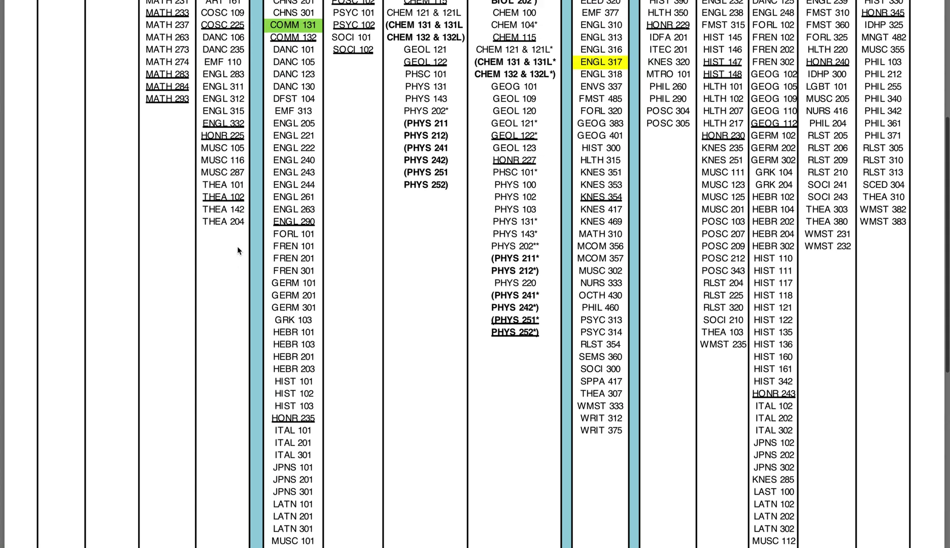
pyautogui.scroll(9, 237, 246)
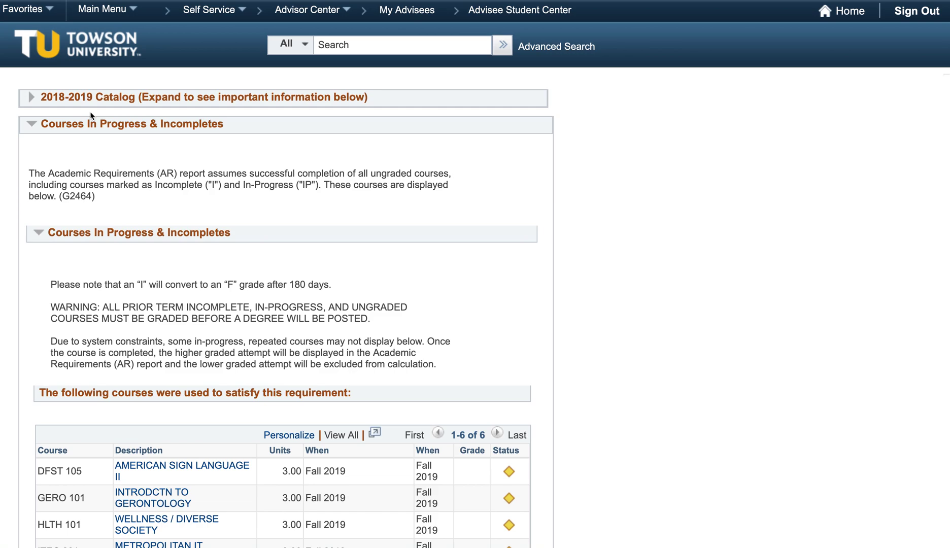
# Scroll through the report's In Progress, 120 Units and 32 Upper-Level Units sections.
pyautogui.scroll(-5, 94, 152)
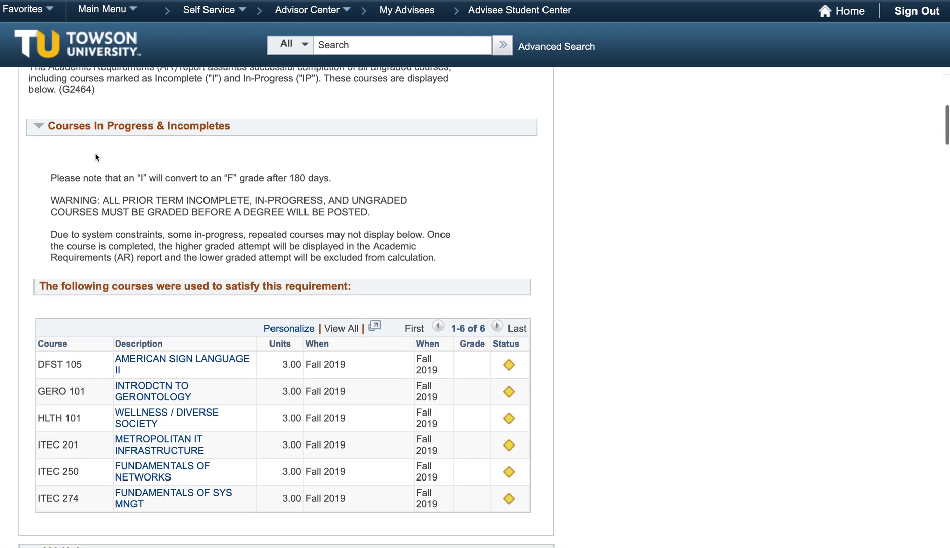
pyautogui.scroll(-3, 95, 153)
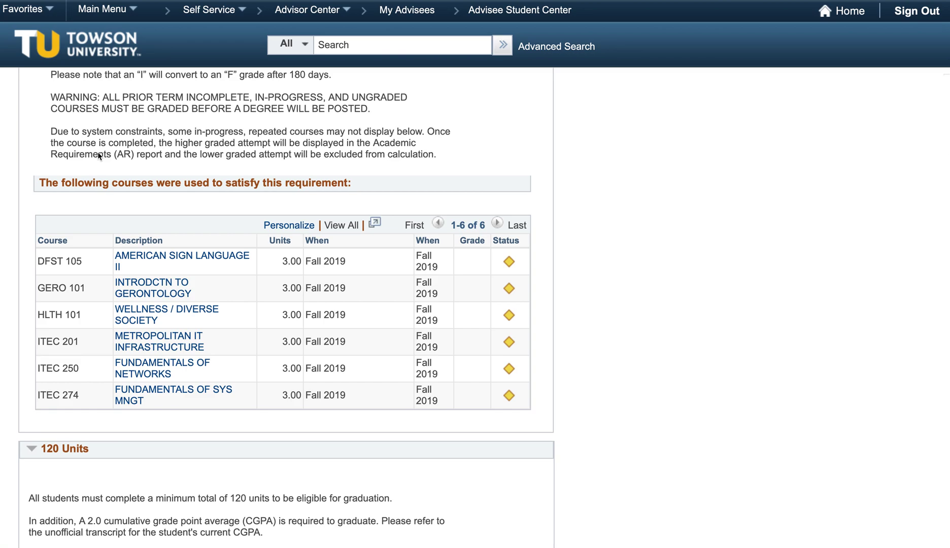
pyautogui.scroll(-10, 120, 193)
pyautogui.scroll(-6, 120, 196)
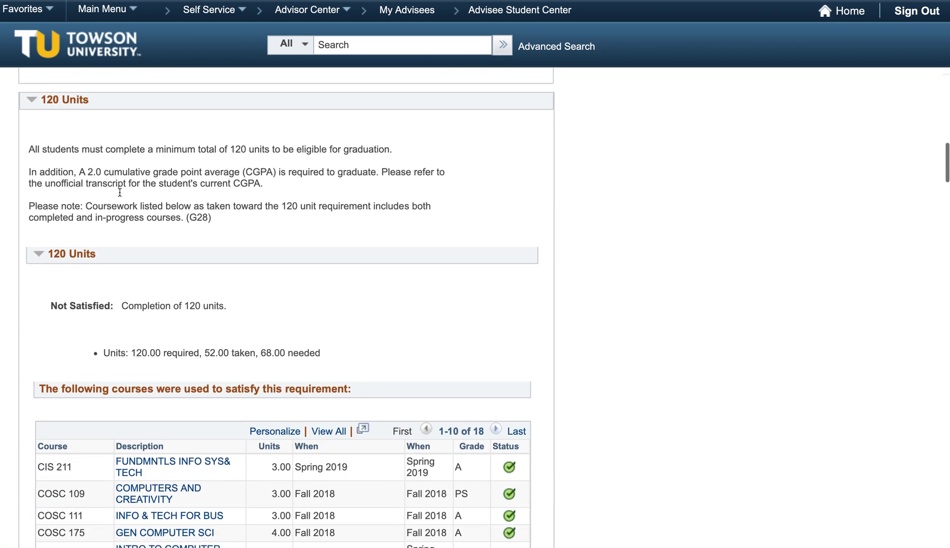
pyautogui.scroll(-1, 120, 195)
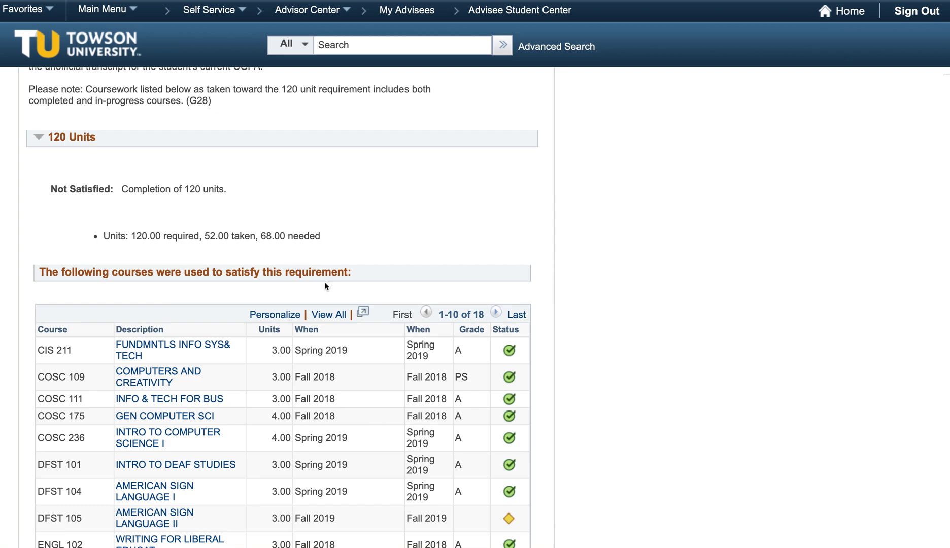
pyautogui.scroll(-3, 324, 282)
pyautogui.scroll(-1, 326, 285)
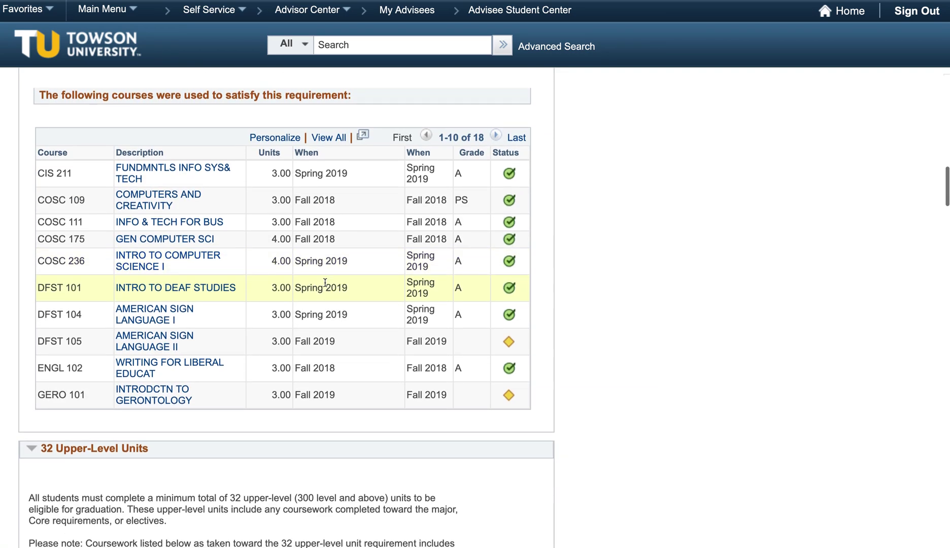
pyautogui.scroll(-5, 325, 282)
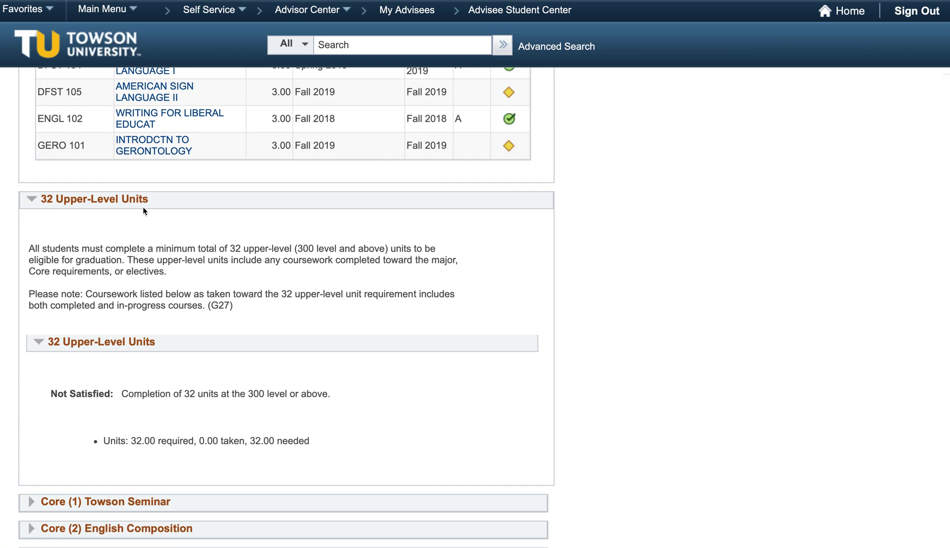
# Scroll past the Core sections to the Information Technology Major Required Courses table.
pyautogui.scroll(-8, 143, 206)
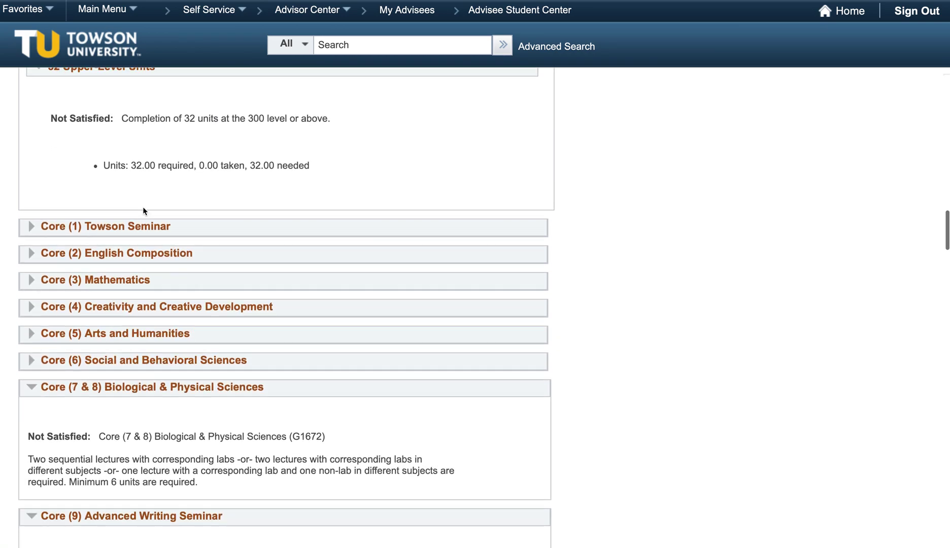
pyautogui.scroll(-3, 144, 211)
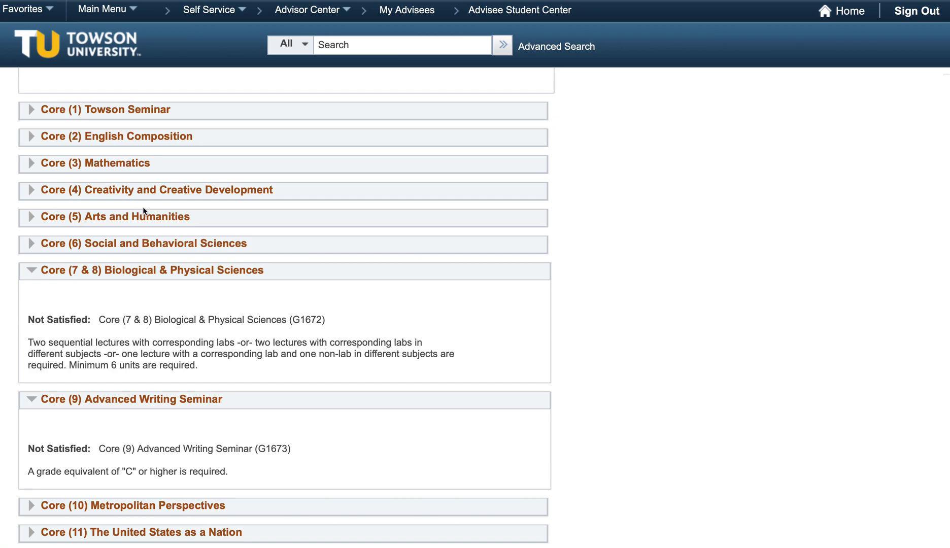
pyautogui.scroll(-1, 143, 207)
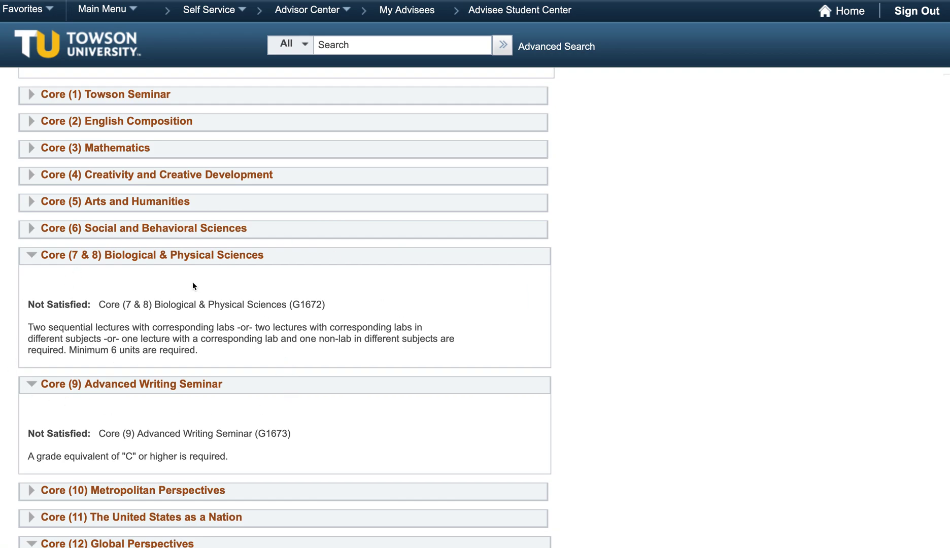
pyautogui.scroll(-3, 194, 282)
pyautogui.scroll(-8, 193, 282)
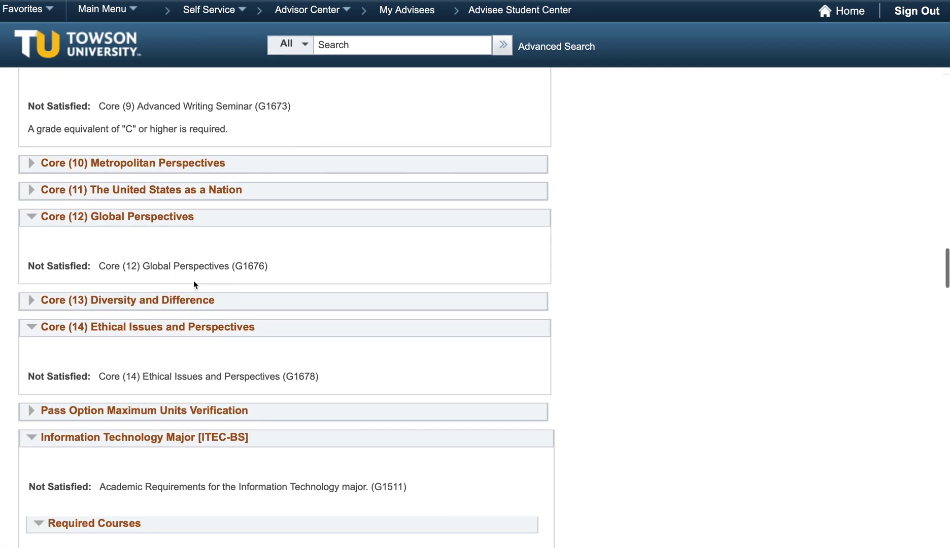
pyautogui.scroll(-3, 194, 280)
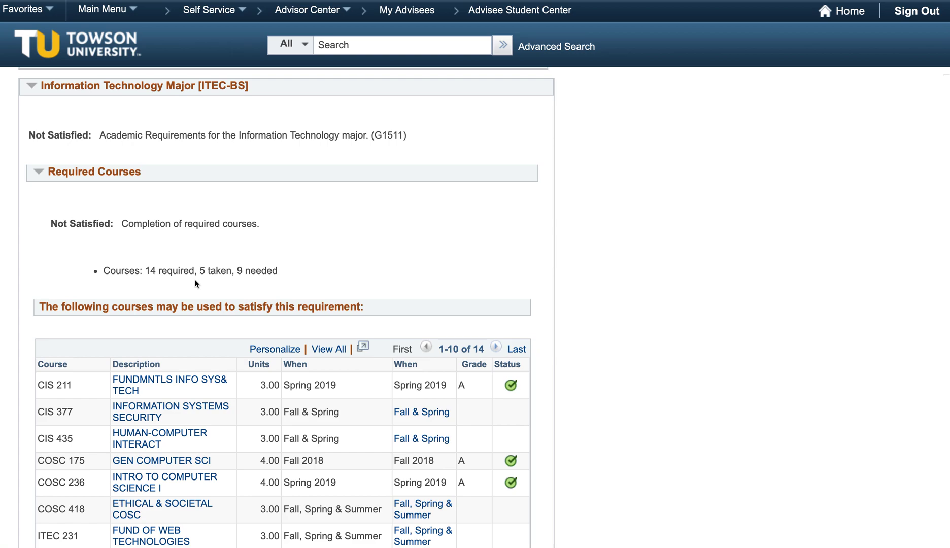
# Scroll through the IT major's Required Courses table (14 required, 9 needed).
pyautogui.scroll(-3, 196, 283)
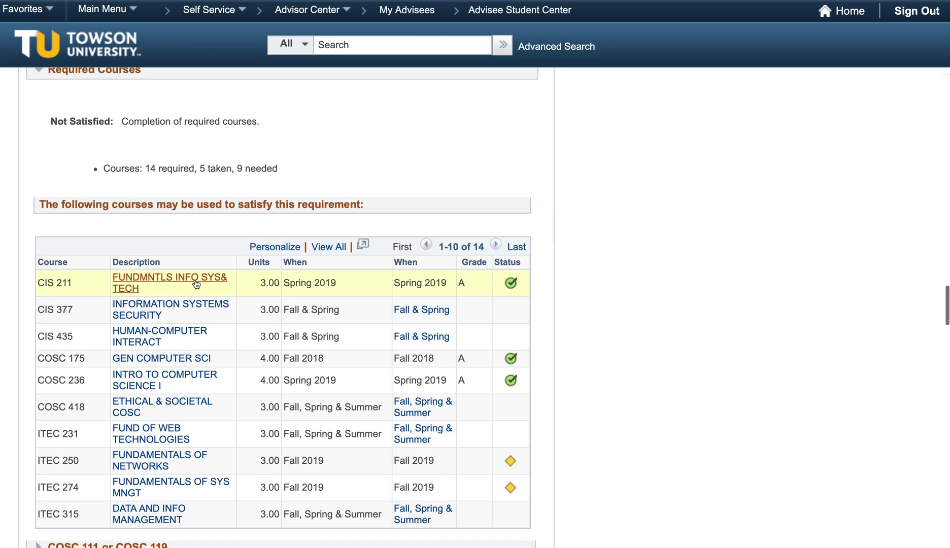
pyautogui.scroll(-1, 196, 283)
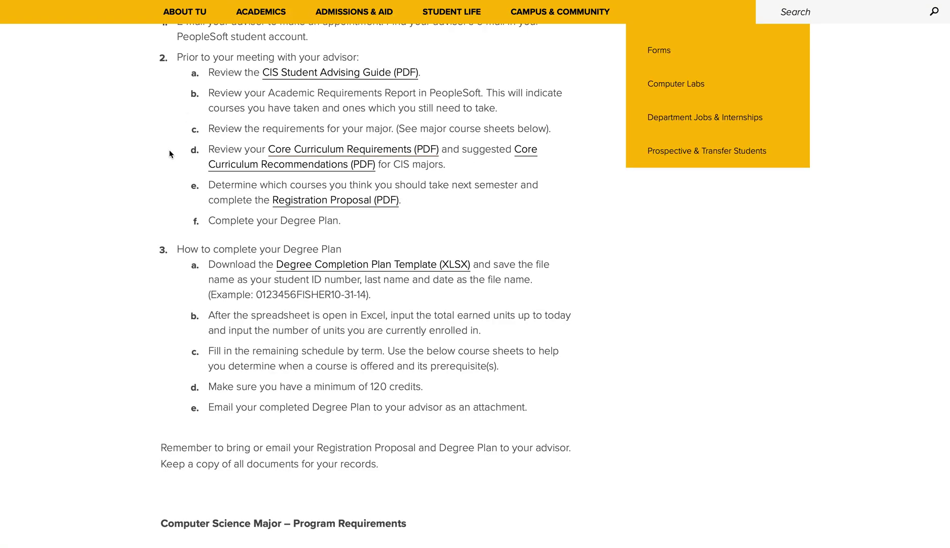
# Download cis-degree-plan.xlsx, open it in Excel, and enlarge the window to show more rows.
pyautogui.click(381, 264)
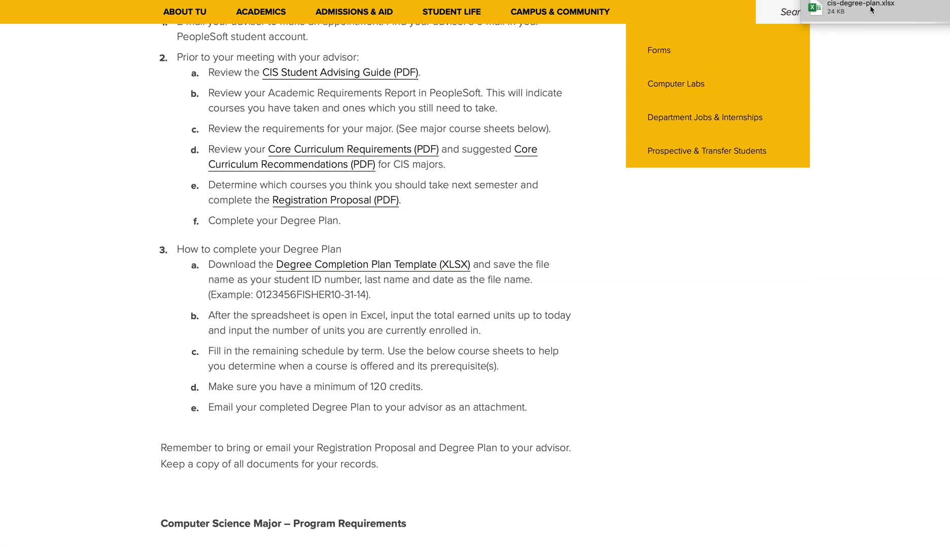
pyautogui.doubleClick(871, 9)
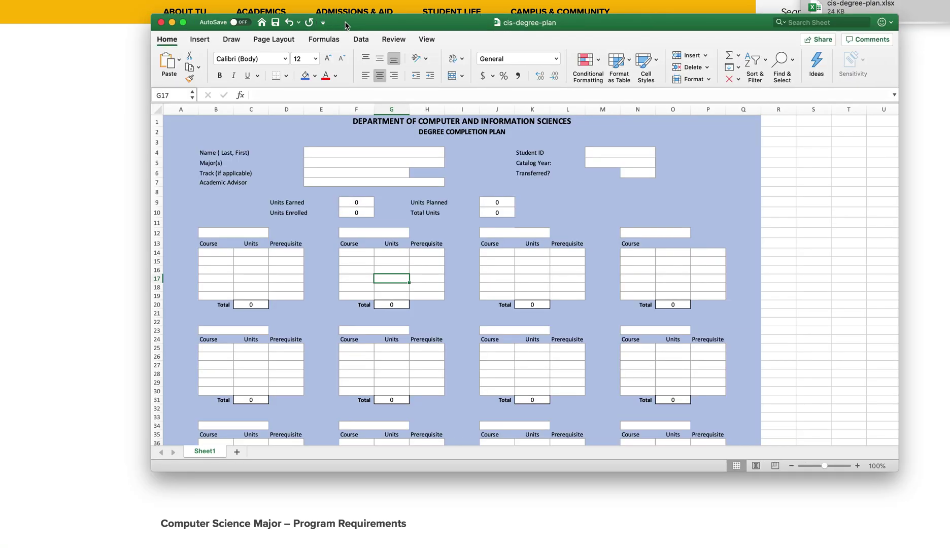
pyautogui.moveTo(345, 26); pyautogui.dragTo(193, 0)
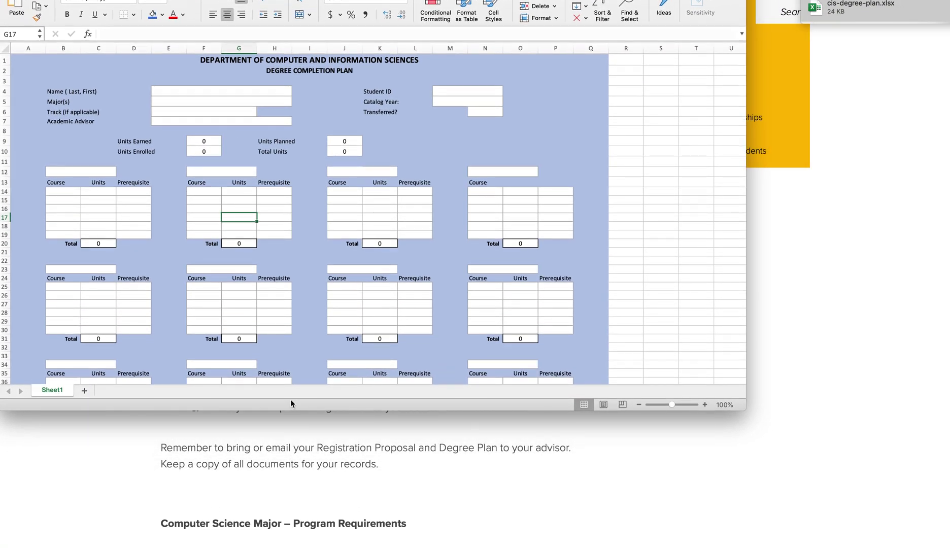
pyautogui.moveTo(299, 408); pyautogui.dragTo(300, 547)
# Enter the student's name, Information Technology as major, and the academic advisor's name.
pyautogui.moveTo(743, 319); pyautogui.dragTo(604, 333)
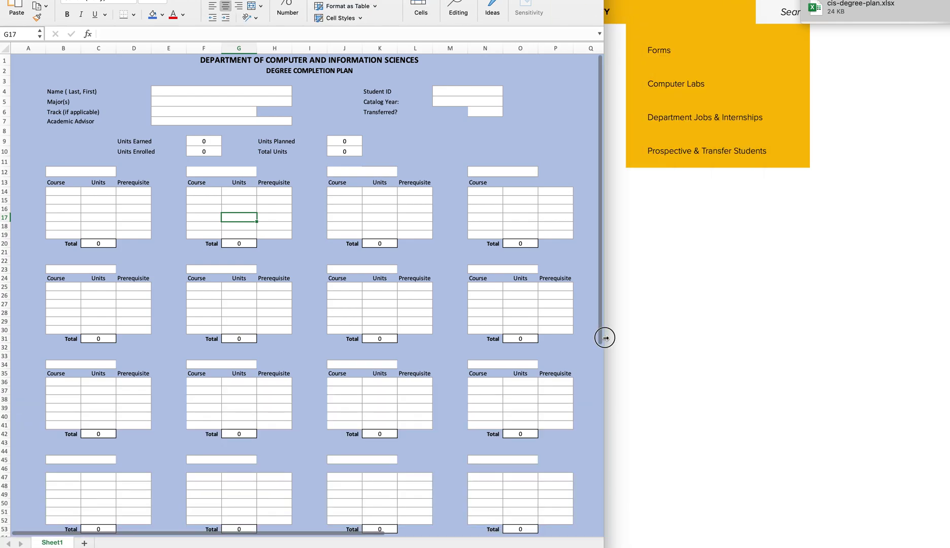
pyautogui.click(215, 91)
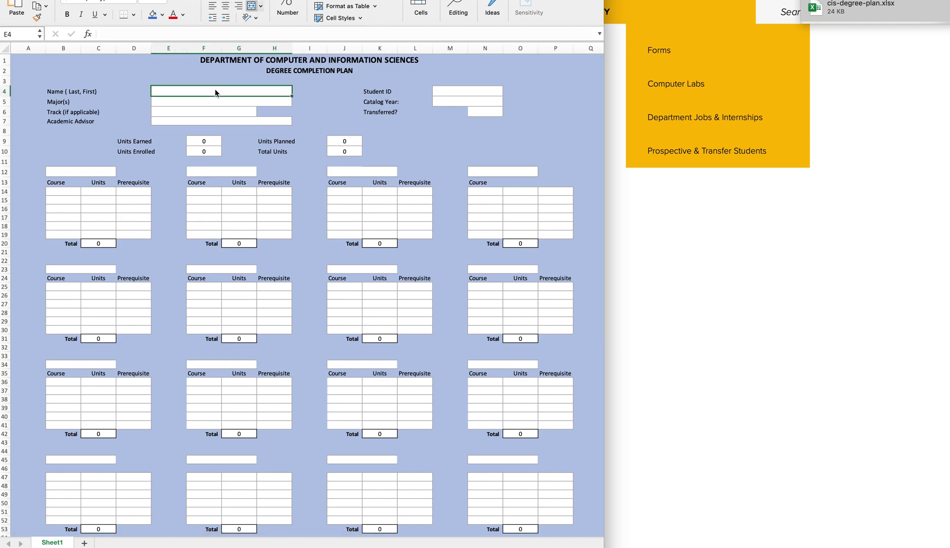
pyautogui.write('Smith, Sarah')
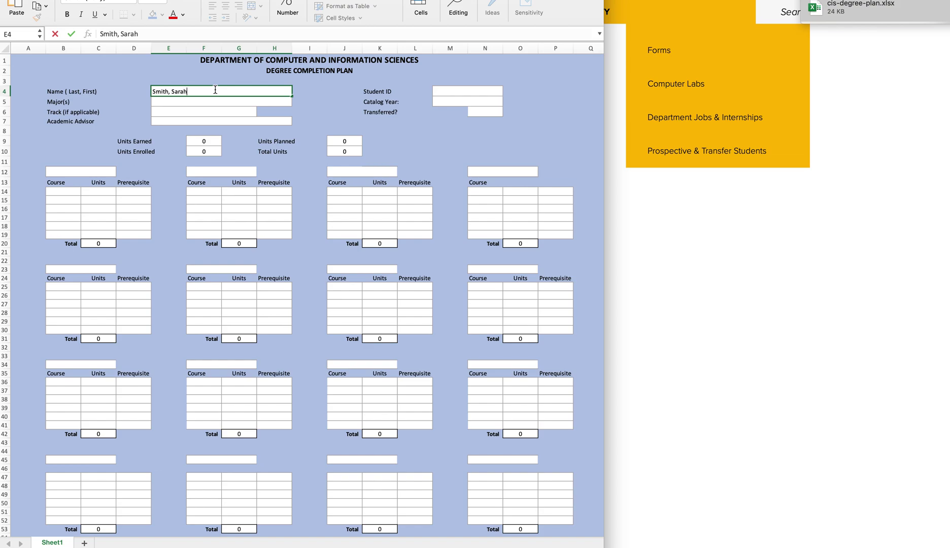
pyautogui.click(207, 102)
pyautogui.write('Information Te')
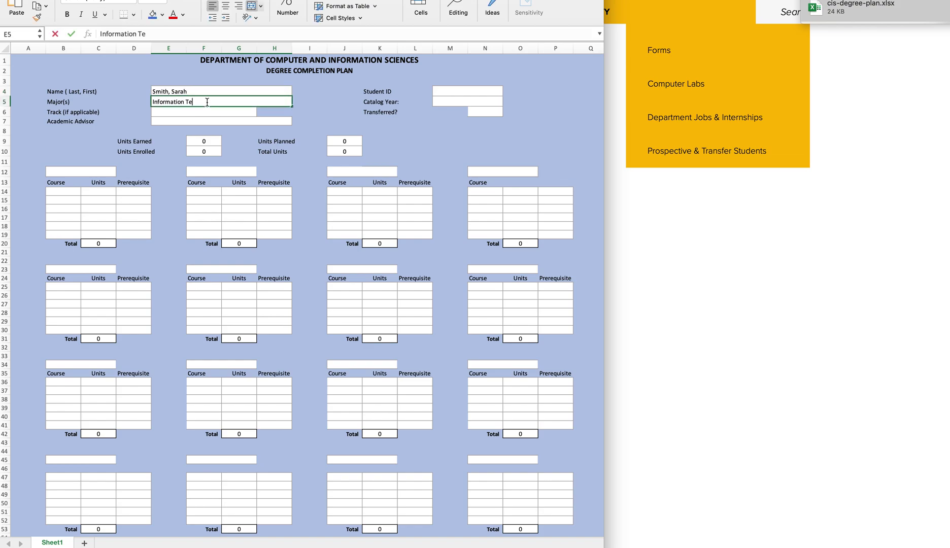
pyautogui.write('chnology')
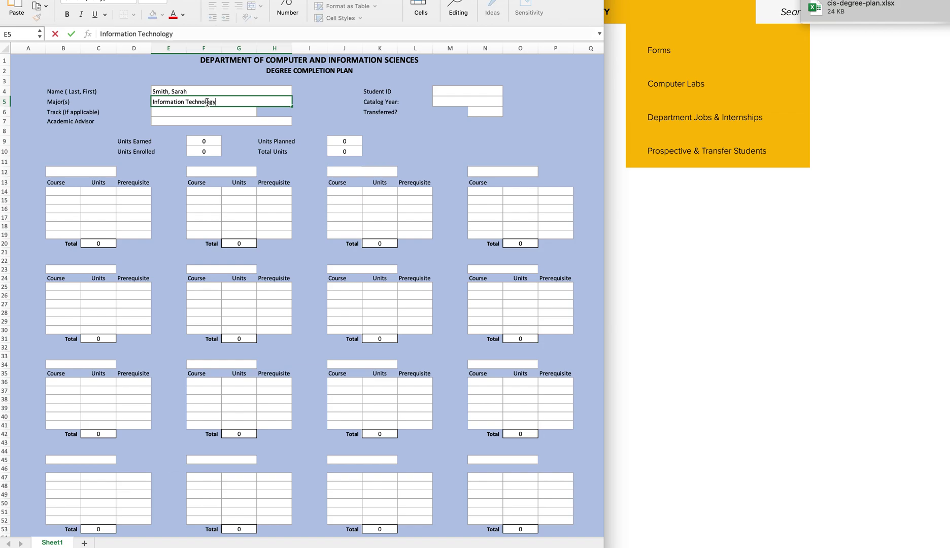
pyautogui.click(197, 113)
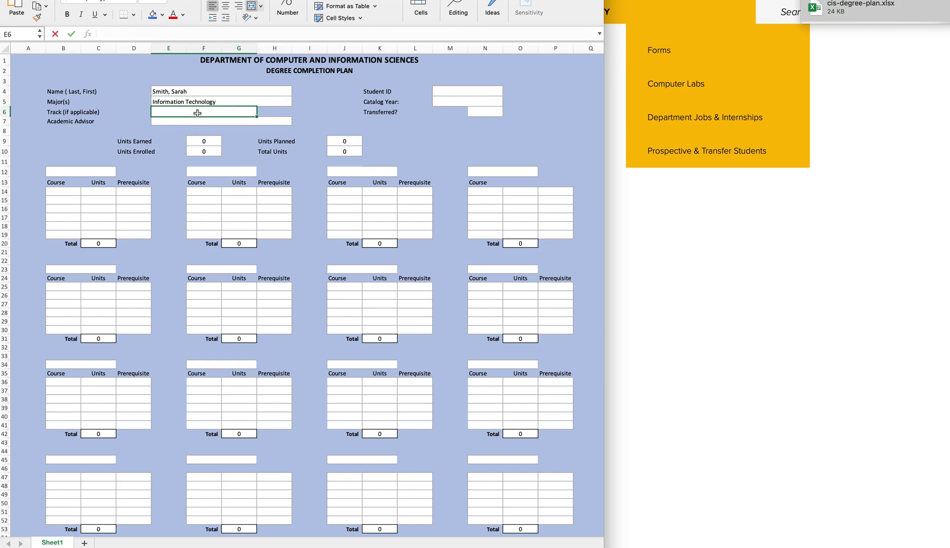
pyautogui.click(176, 121)
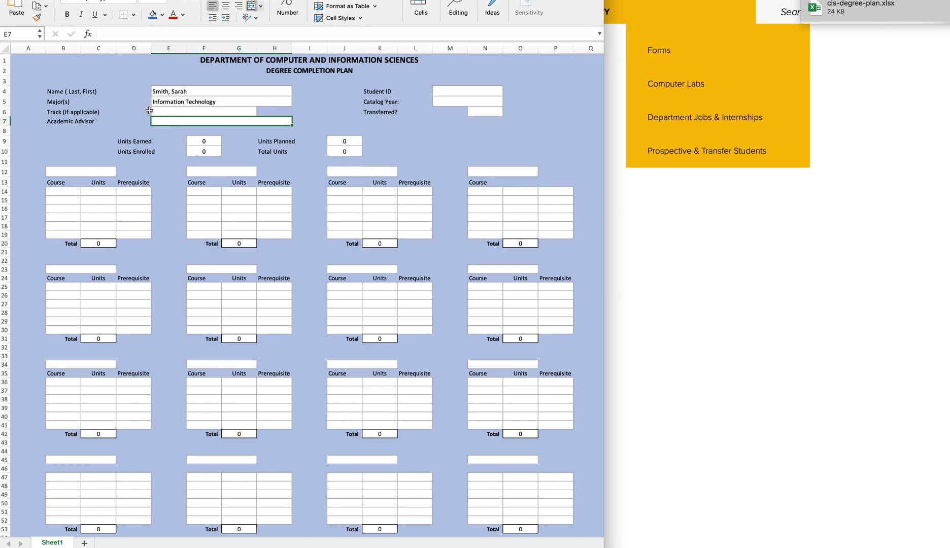
pyautogui.write('Mary Jones')
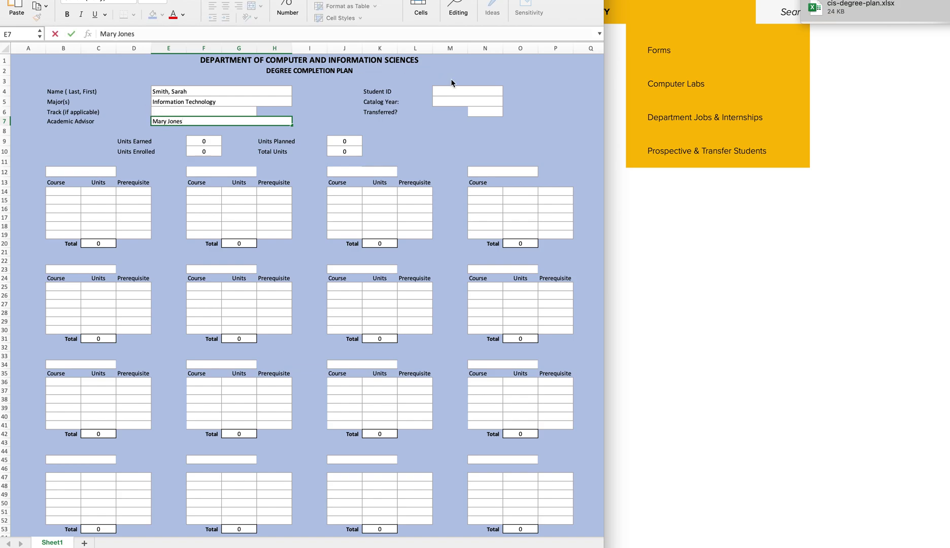
# Enter the student ID, catalog year 2018-2019, and No for Transferred.
pyautogui.click(460, 90)
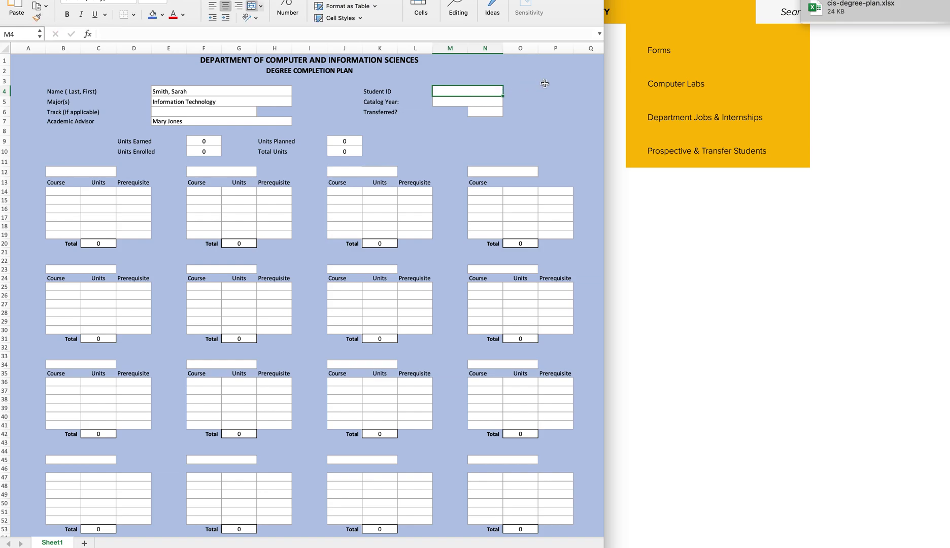
pyautogui.write('0123456')
pyautogui.click(490, 101)
pyautogui.write('2018-2019')
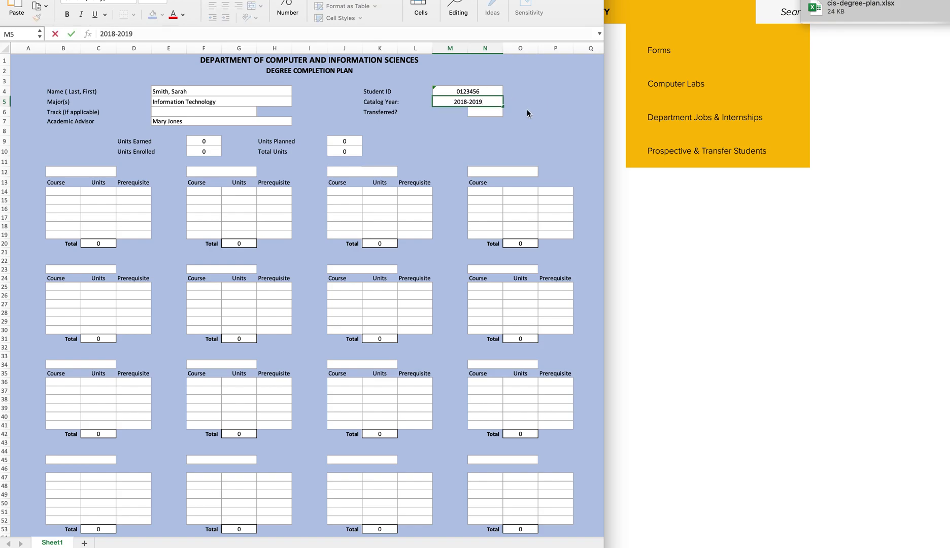
pyautogui.click(487, 112)
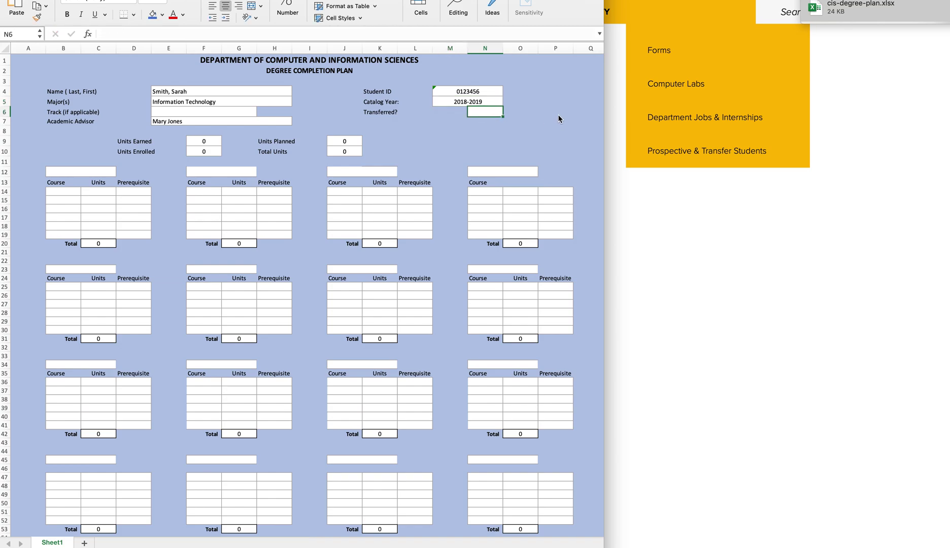
pyautogui.write('No')
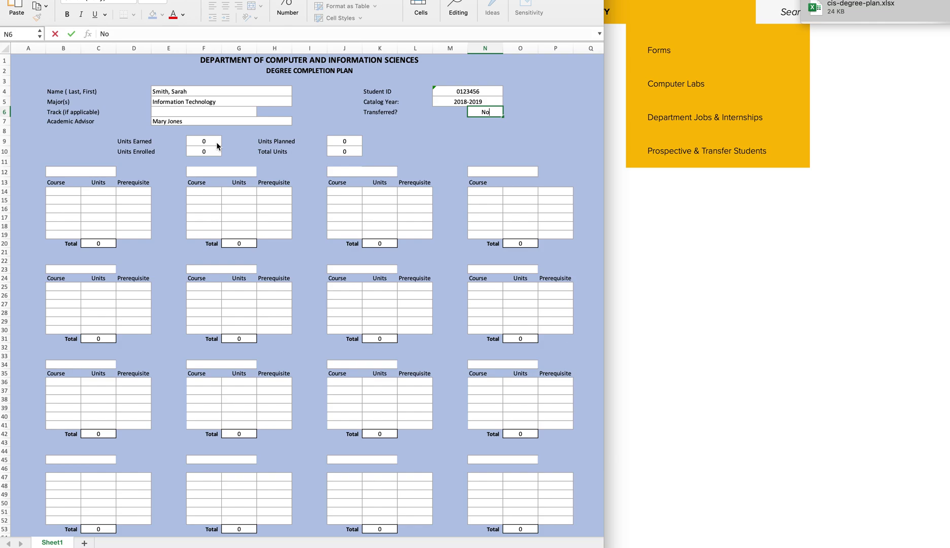
# Enter 45 Units Earned and 15 Units Enrolled, bringing Total Units to 60.
pyautogui.click(217, 141)
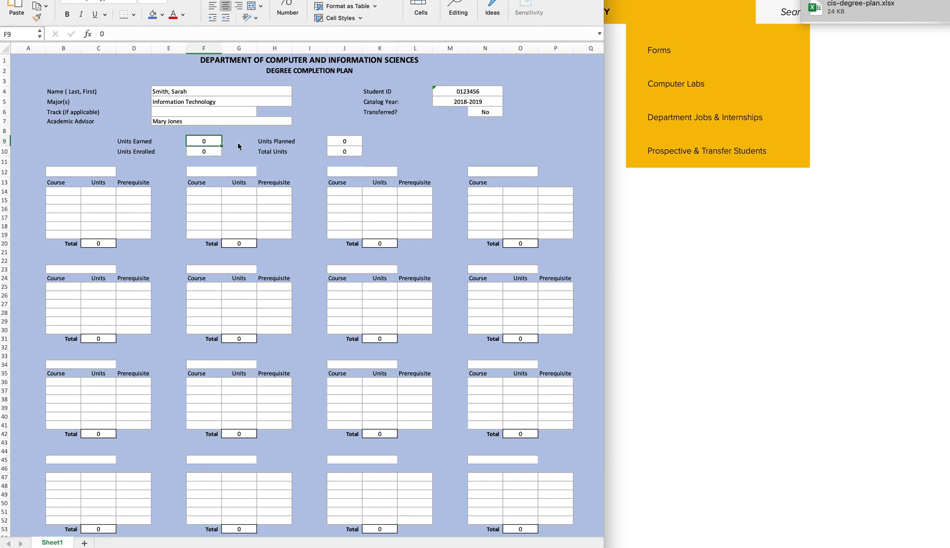
pyautogui.write('45')
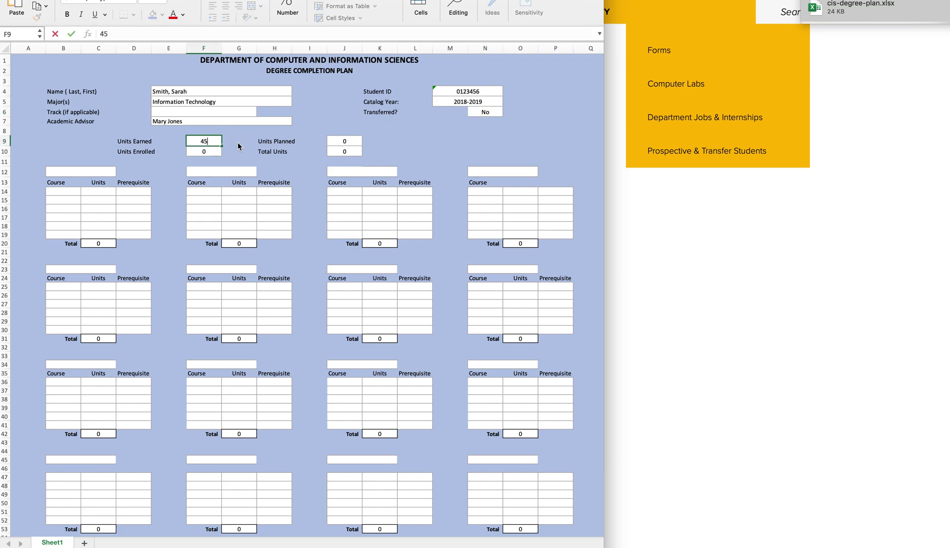
pyautogui.click(218, 154)
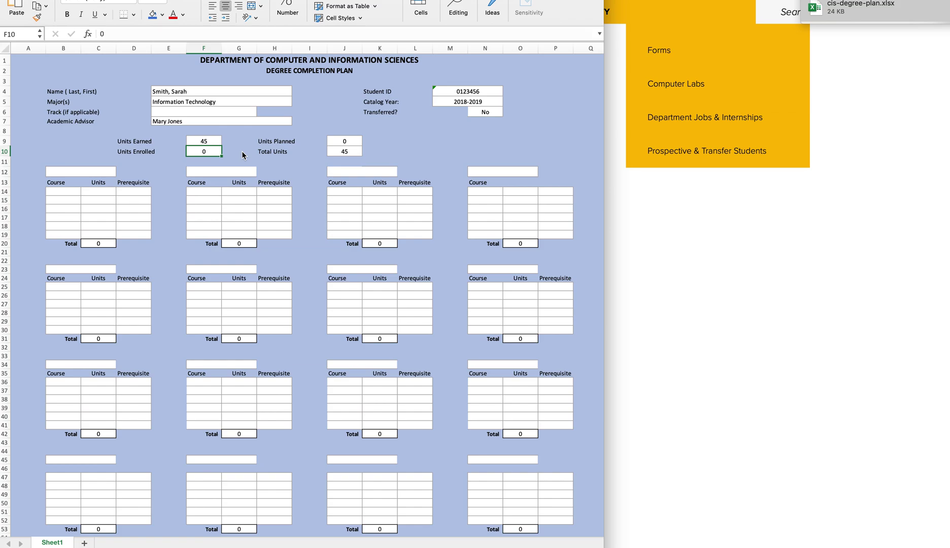
pyautogui.write('15')
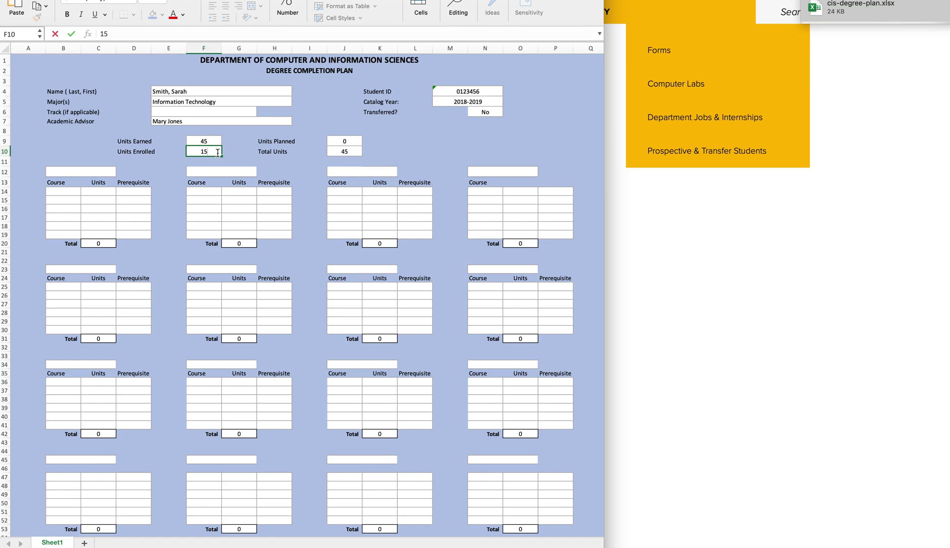
pyautogui.click(355, 151)
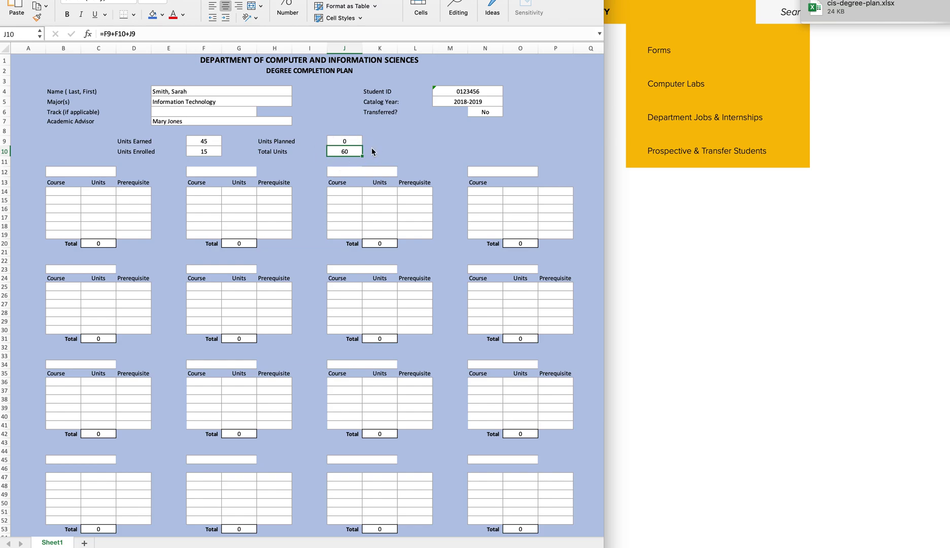
# Type 'Spring 2020' as the heading in merged cell B12.
pyautogui.click(87, 174)
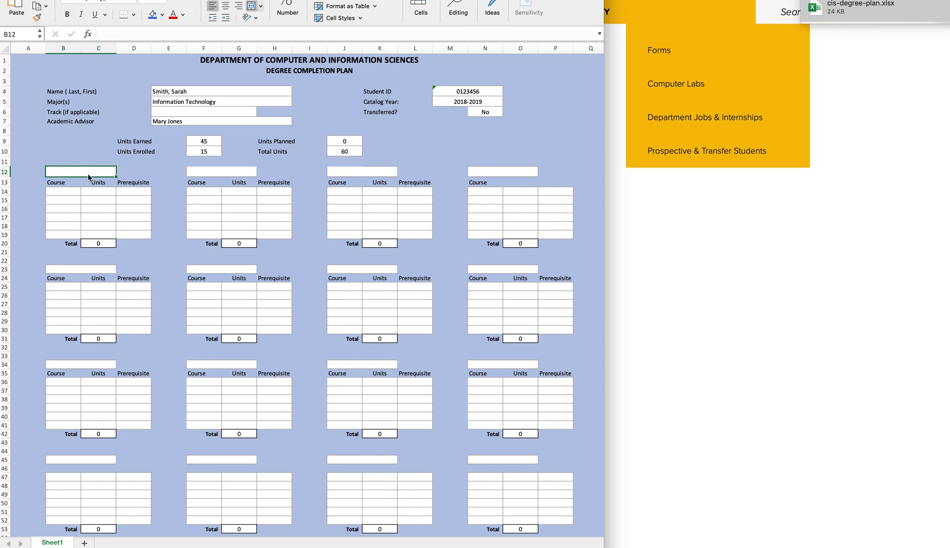
pyautogui.write('Spring 2020')
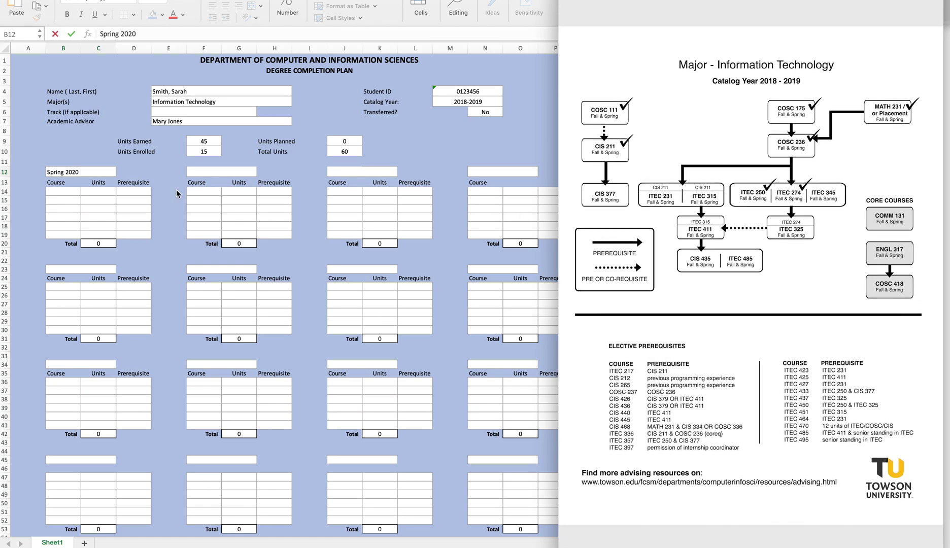
# Enter CIS 377, ITEC 231 and ITEC 315 in course cells B14–B16.
pyautogui.click(67, 191)
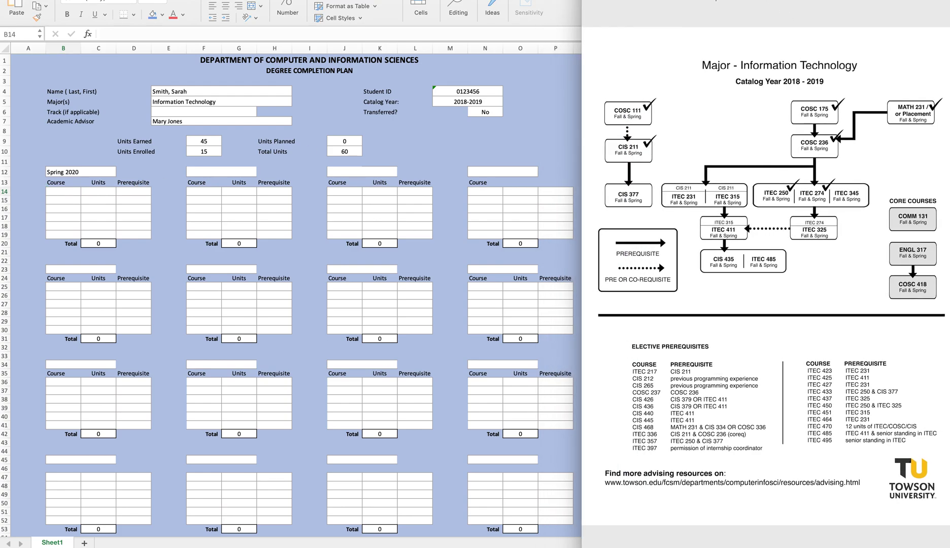
pyautogui.click(63, 191)
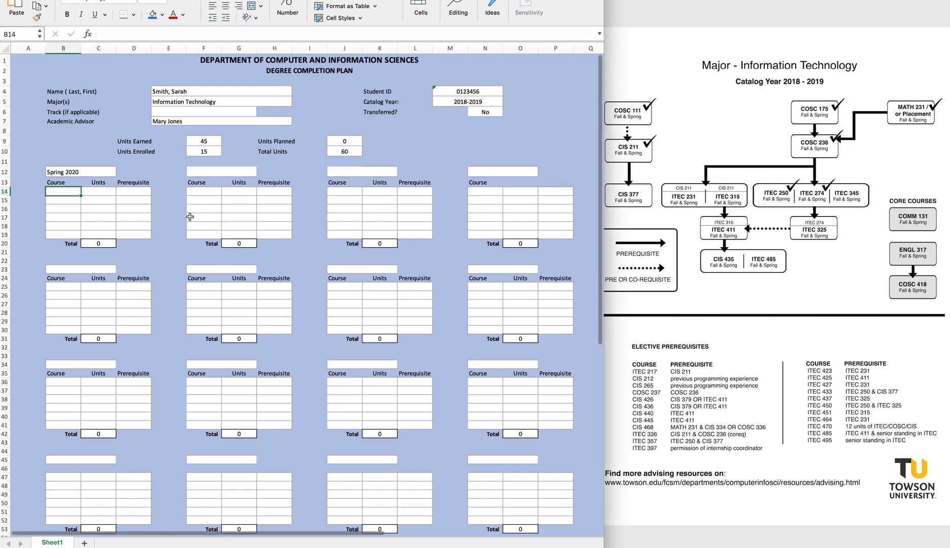
pyautogui.write('CIS 377')
pyautogui.press('Return')
pyautogui.write('ITEC 231')
pyautogui.press('Return')
pyautogui.write('ITEC 315')
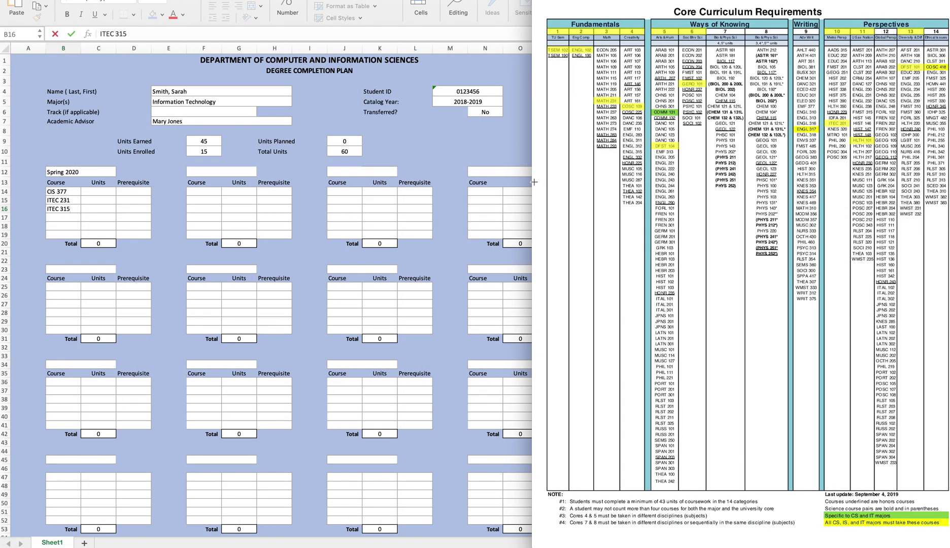
# Widen the Excel window, then enter COMM 131 in B17 and ASTR 161 in B18.
pyautogui.moveTo(533, 182); pyautogui.dragTo(588, 178)
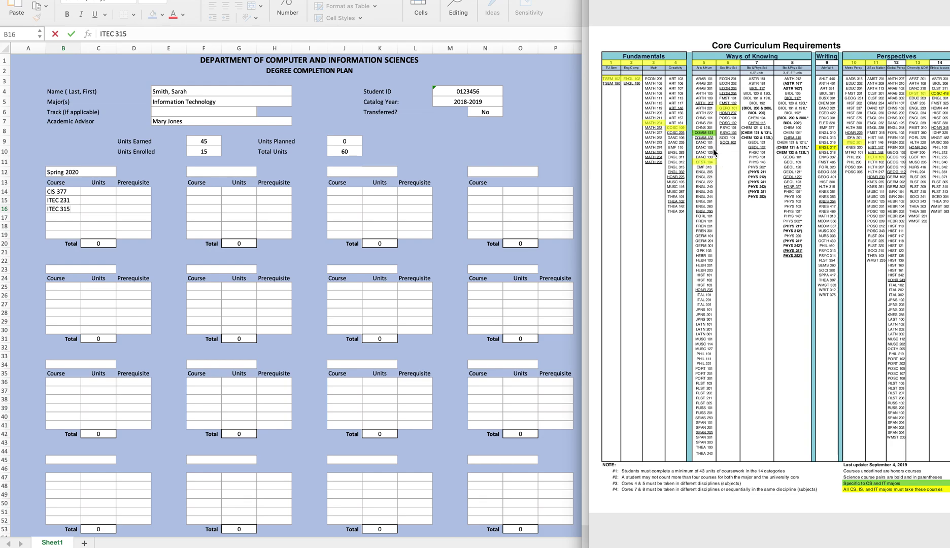
pyautogui.click(69, 219)
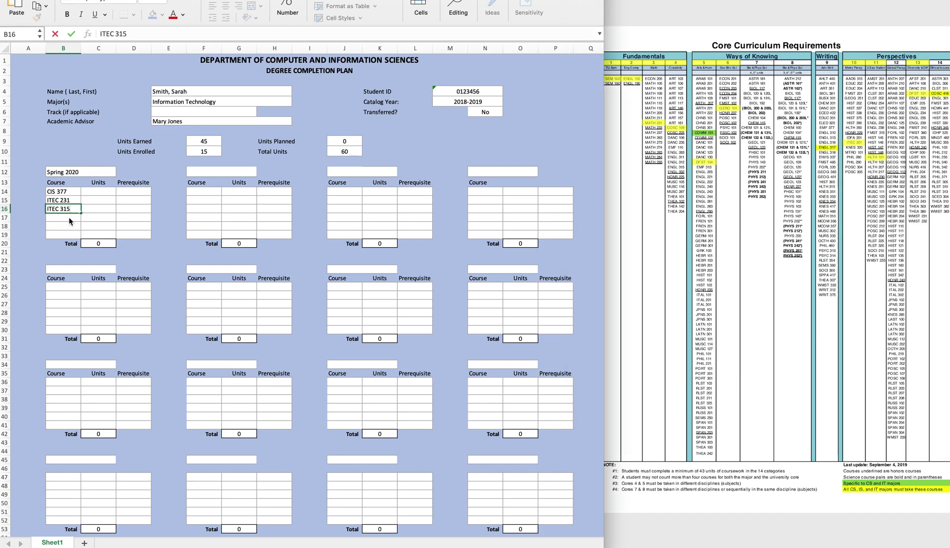
pyautogui.click(59, 217)
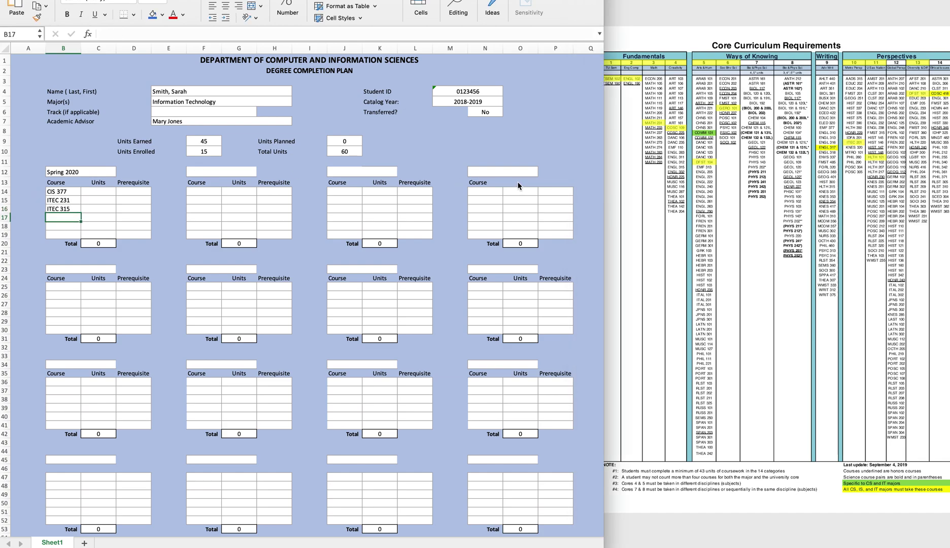
pyautogui.click(58, 216)
pyautogui.write('COMM 131')
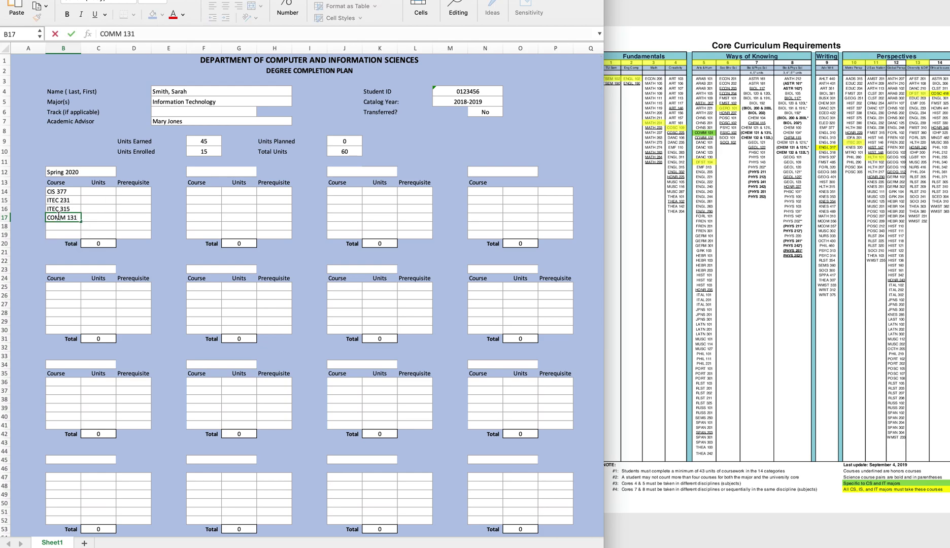
pyautogui.click(62, 227)
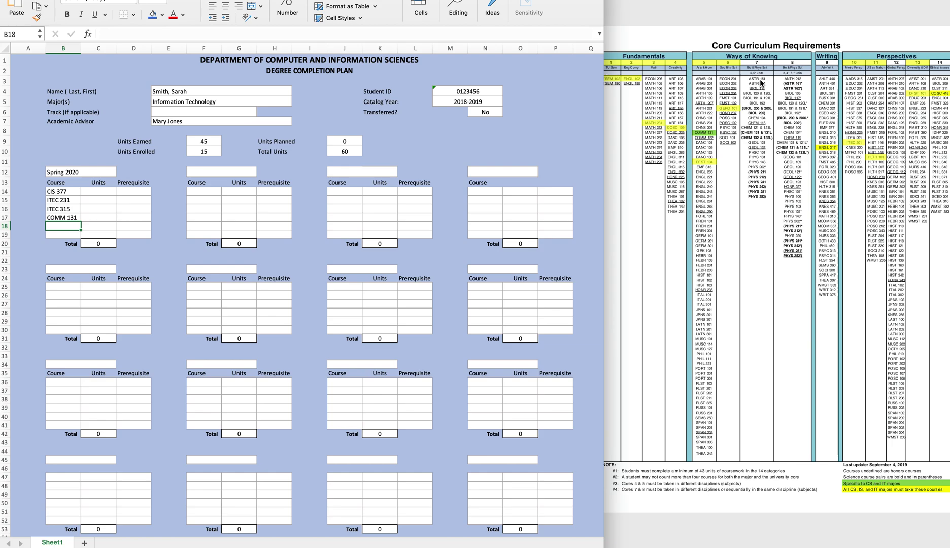
pyautogui.write('Astr')
pyautogui.press('BackSpace')
pyautogui.press('BackSpace')
pyautogui.press('BackSpace')
pyautogui.press('BackSpace')
pyautogui.write('ASTR 161')
# Enter 3 units in C14 through C17 and 4 units in C18.
pyautogui.click(98, 193)
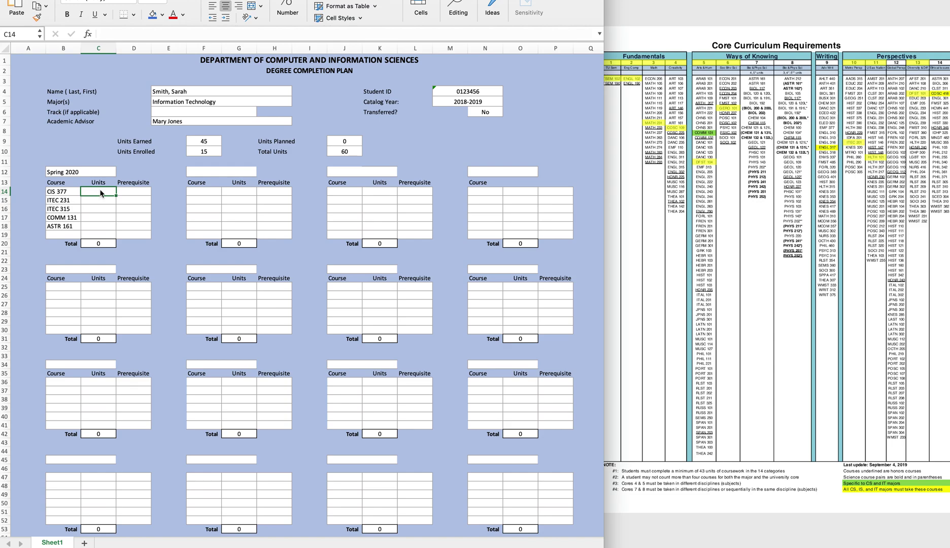
pyautogui.write('3')
pyautogui.press('Return')
pyautogui.write('3')
pyautogui.press('Return')
pyautogui.write('3')
pyautogui.press('Return')
pyautogui.write('3')
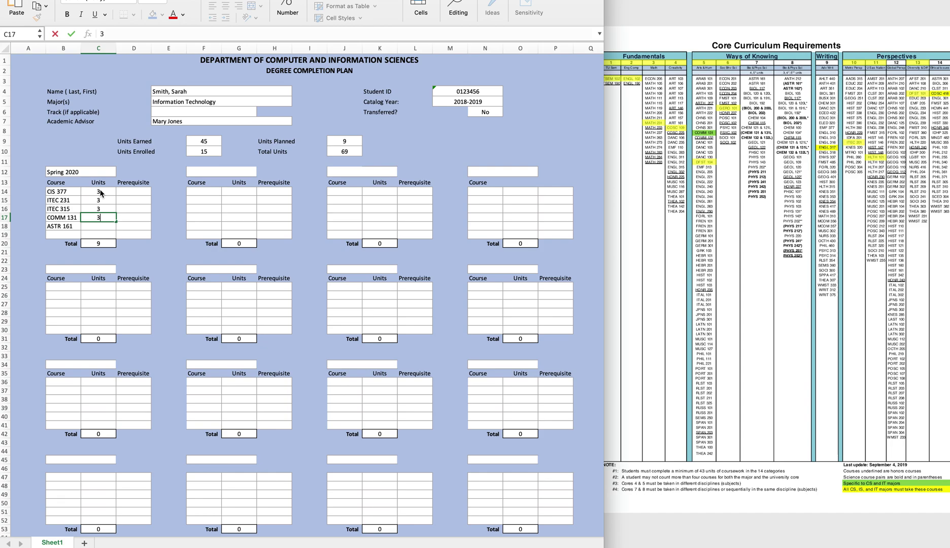
pyautogui.click(101, 228)
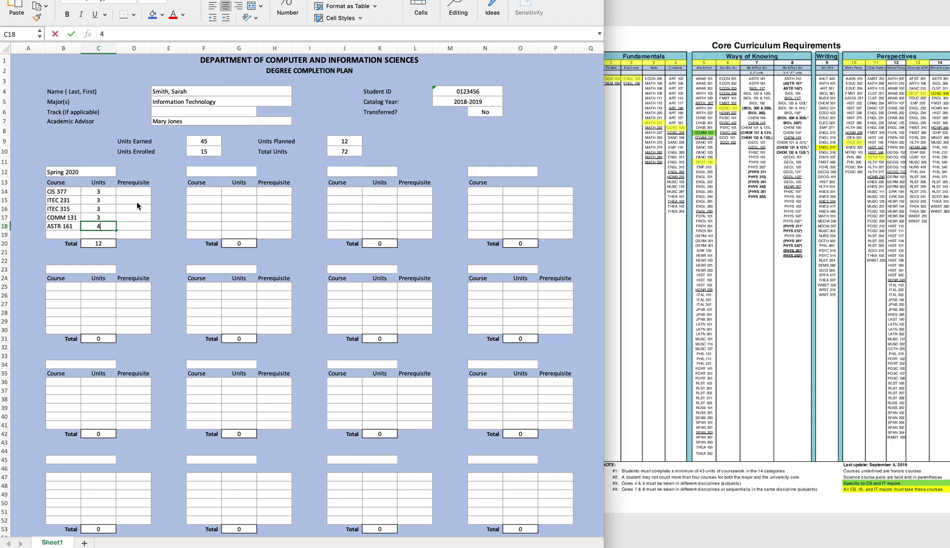
pyautogui.write('4')
pyautogui.click(140, 191)
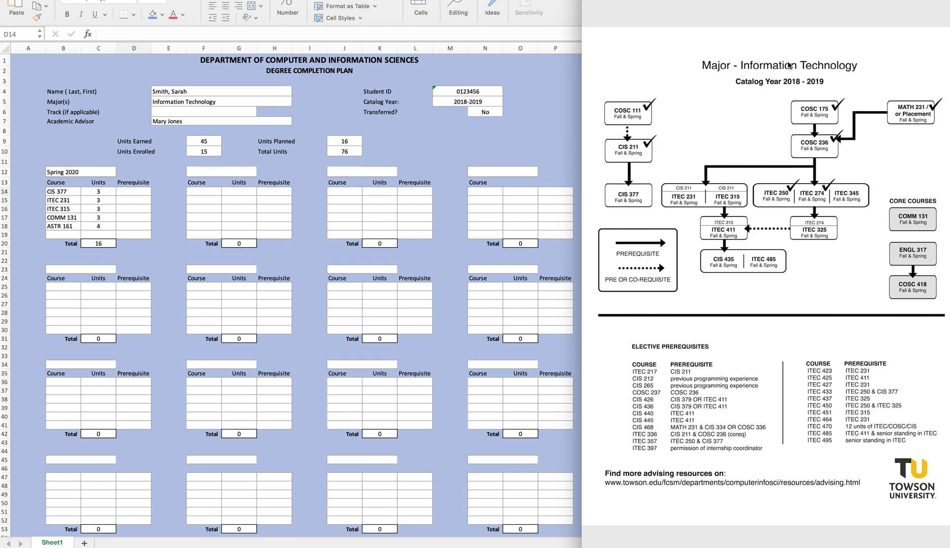
# Fill D14–D18 with CIS 211, CIS 211/COSC 236 (twice), Core 5 and Core 7.
pyautogui.click(132, 192)
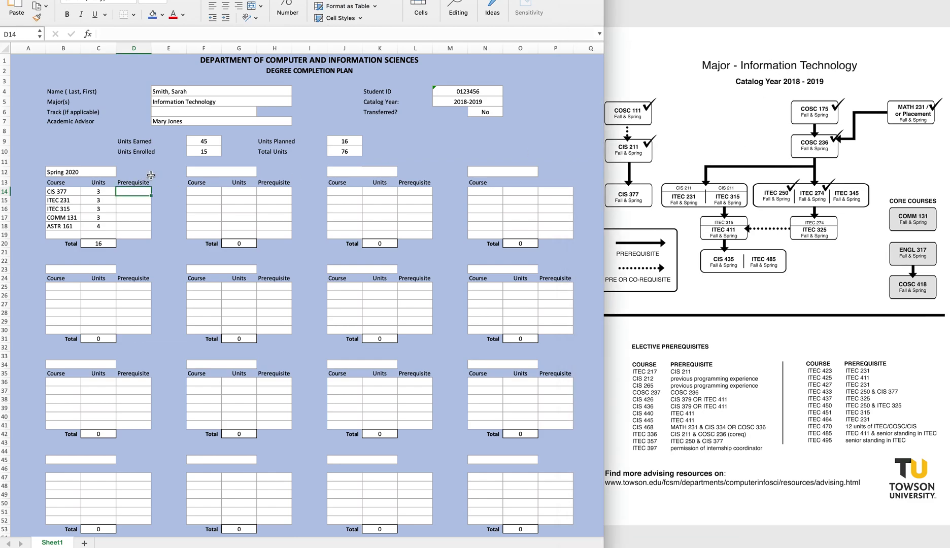
pyautogui.write('CIS 211')
pyautogui.press('Return')
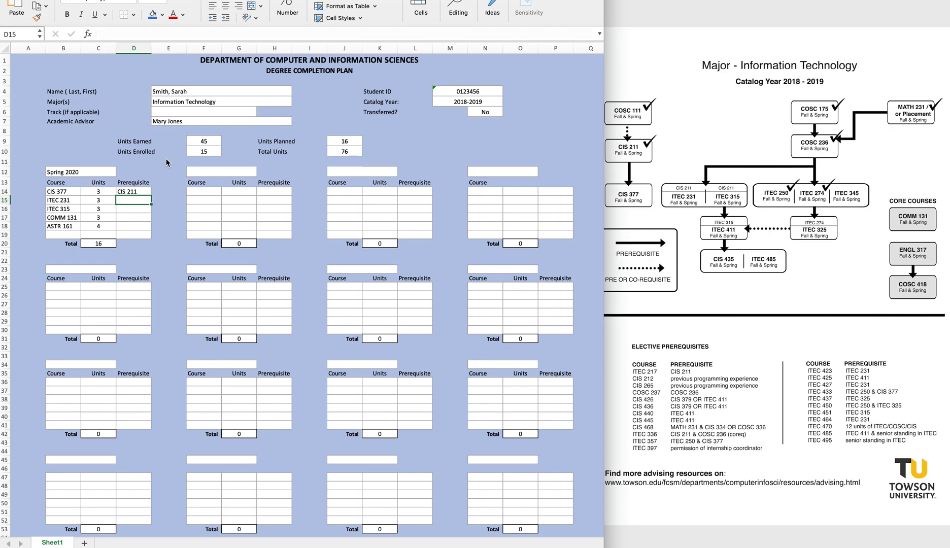
pyautogui.write('CIS 211')
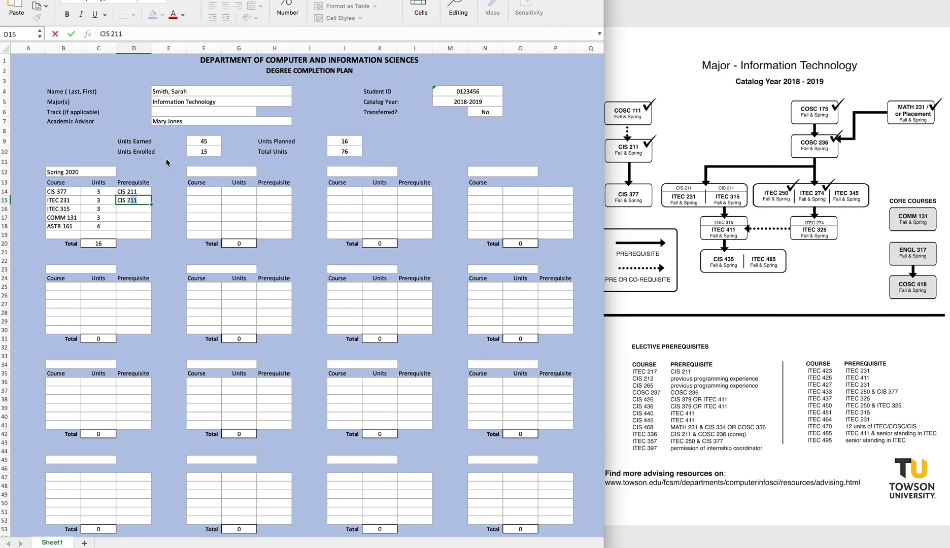
pyautogui.write('/COSC 236')
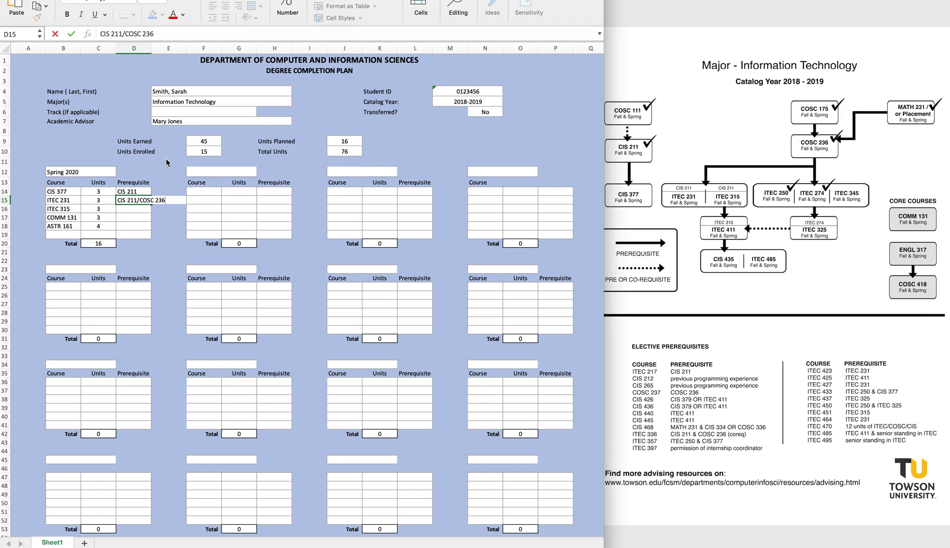
pyautogui.press('Return')
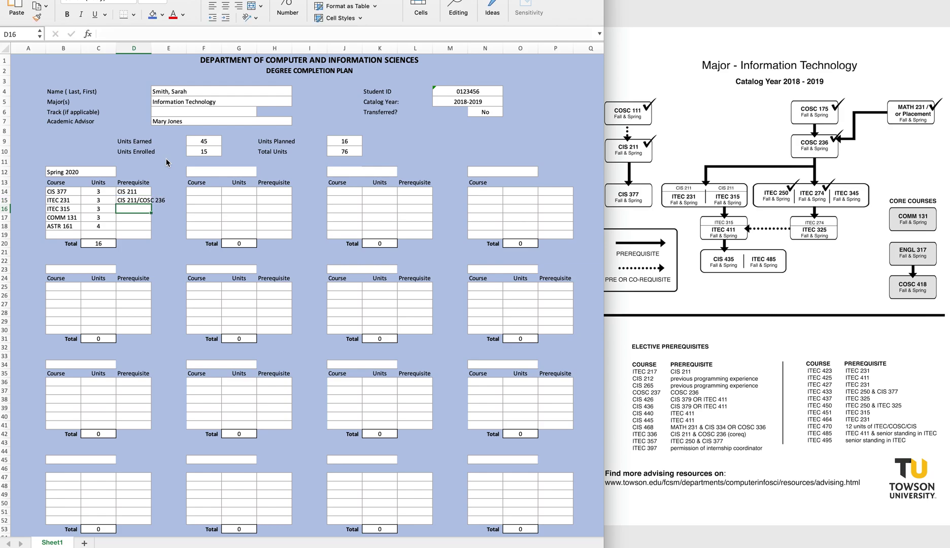
pyautogui.write('CIS')
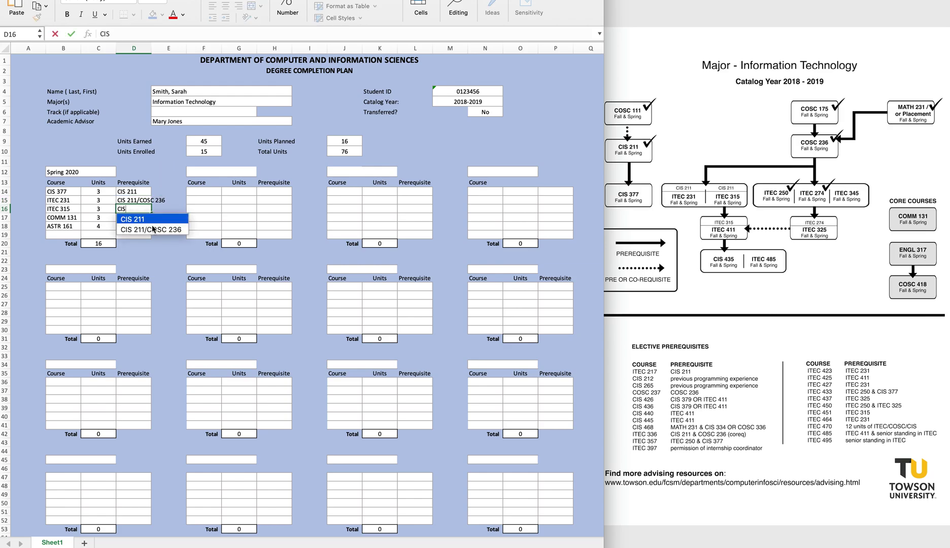
pyautogui.click(159, 231)
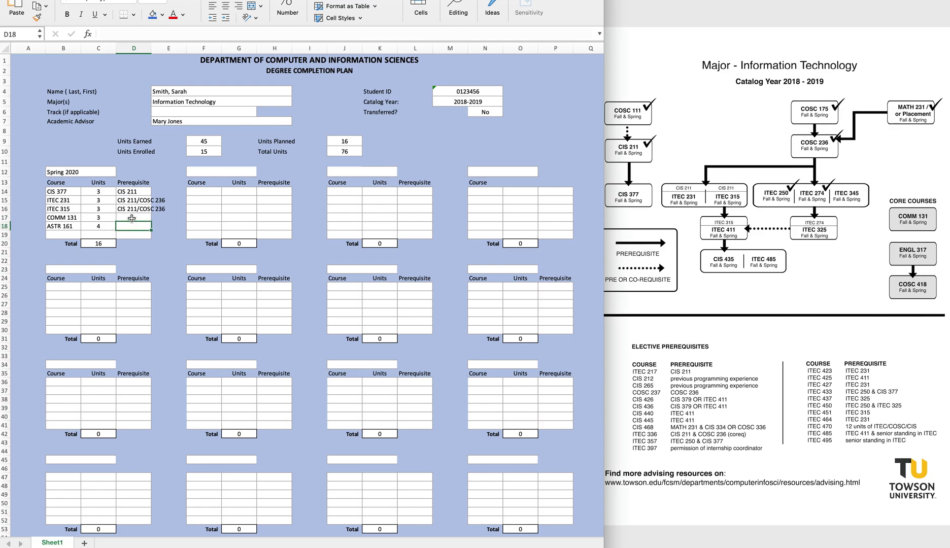
pyautogui.write('Core 5')
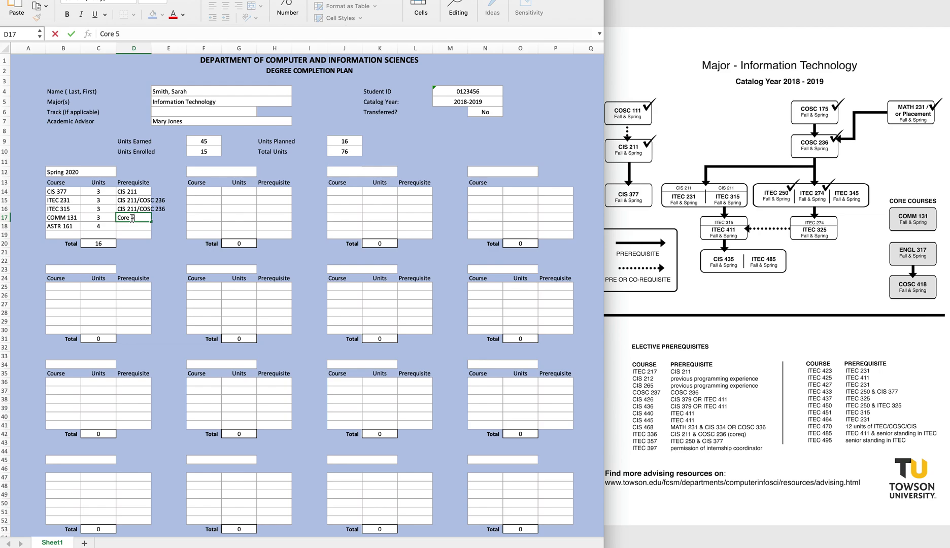
pyautogui.press('Return')
pyautogui.write('Core 7')
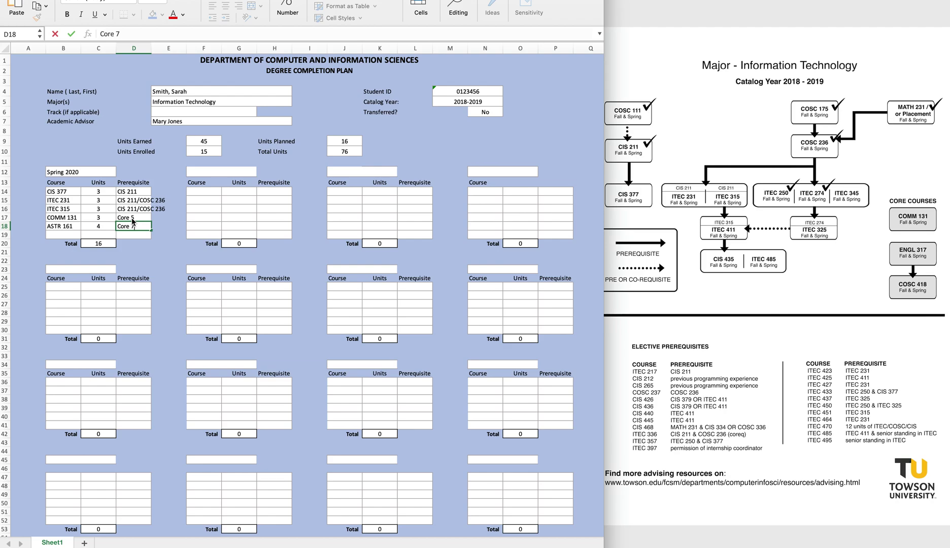
pyautogui.click(186, 240)
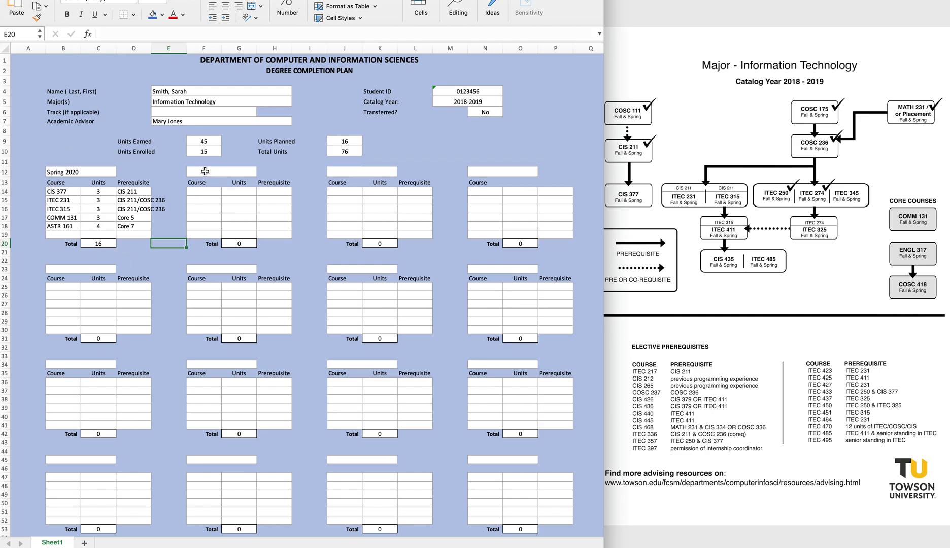
pyautogui.click(204, 171)
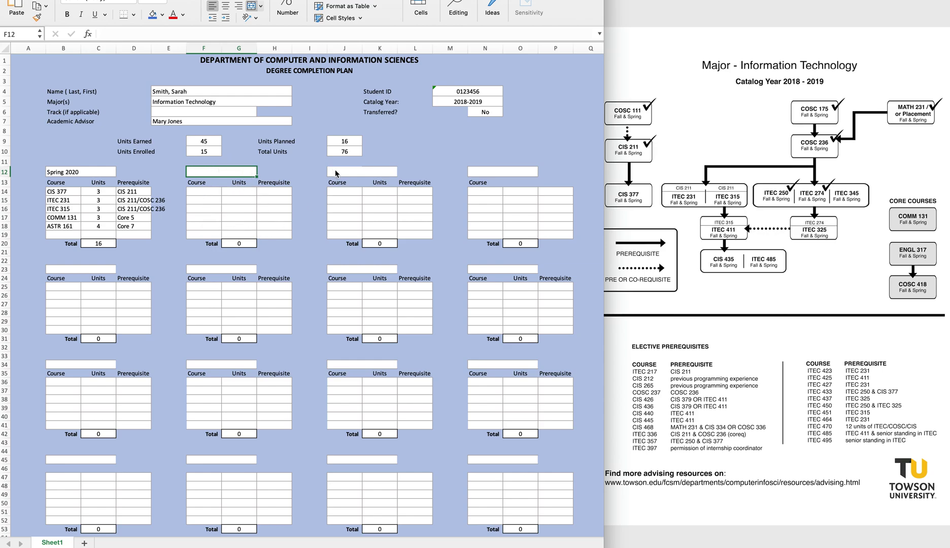
pyautogui.click(335, 173)
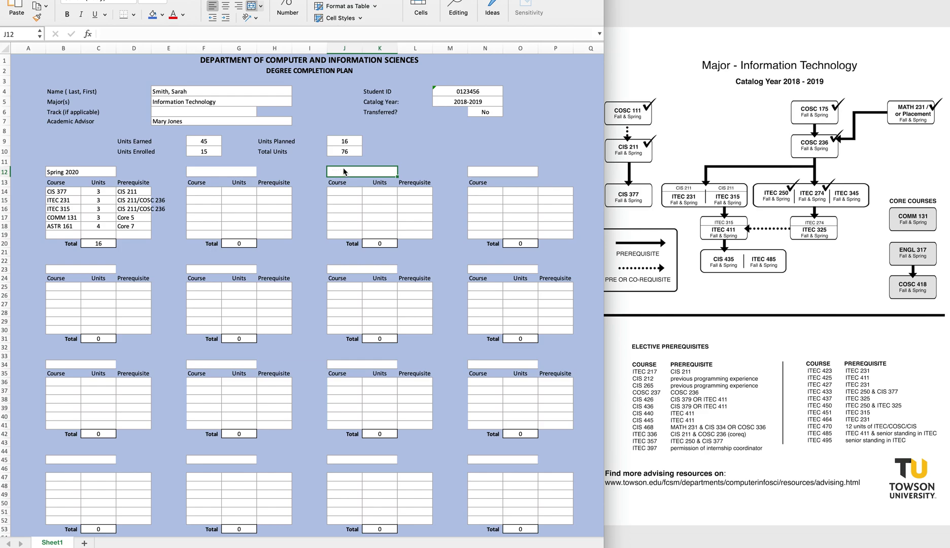